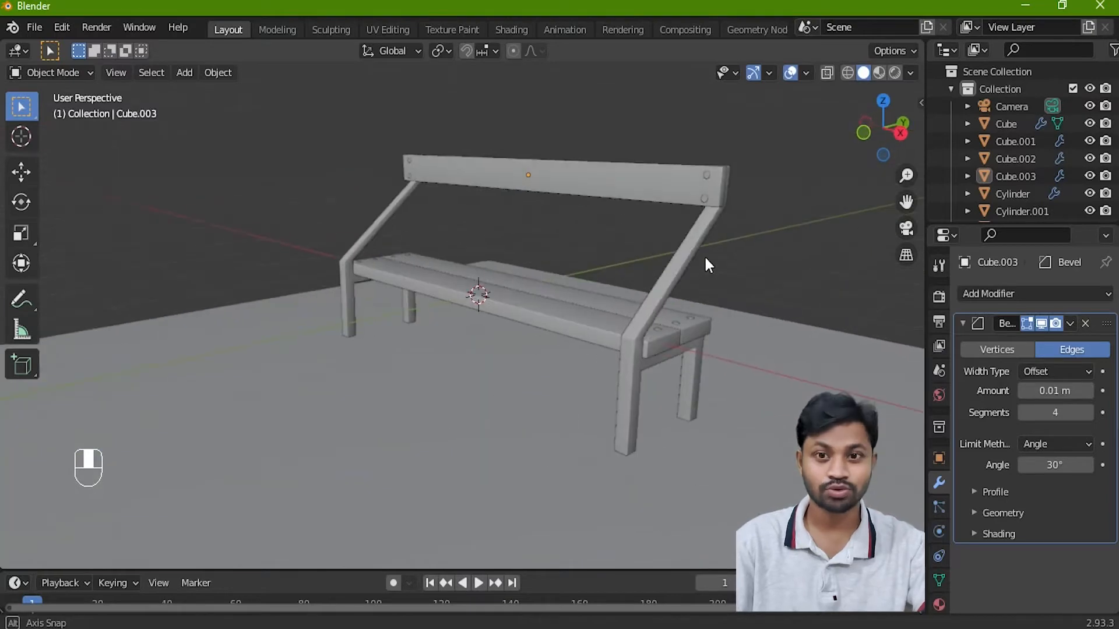
# Apply the Mirror and Bevel modifiers on the bench's leg and support frame.
pyautogui.moveTo(539, 327); pyautogui.dragTo(564, 343, button='middle')
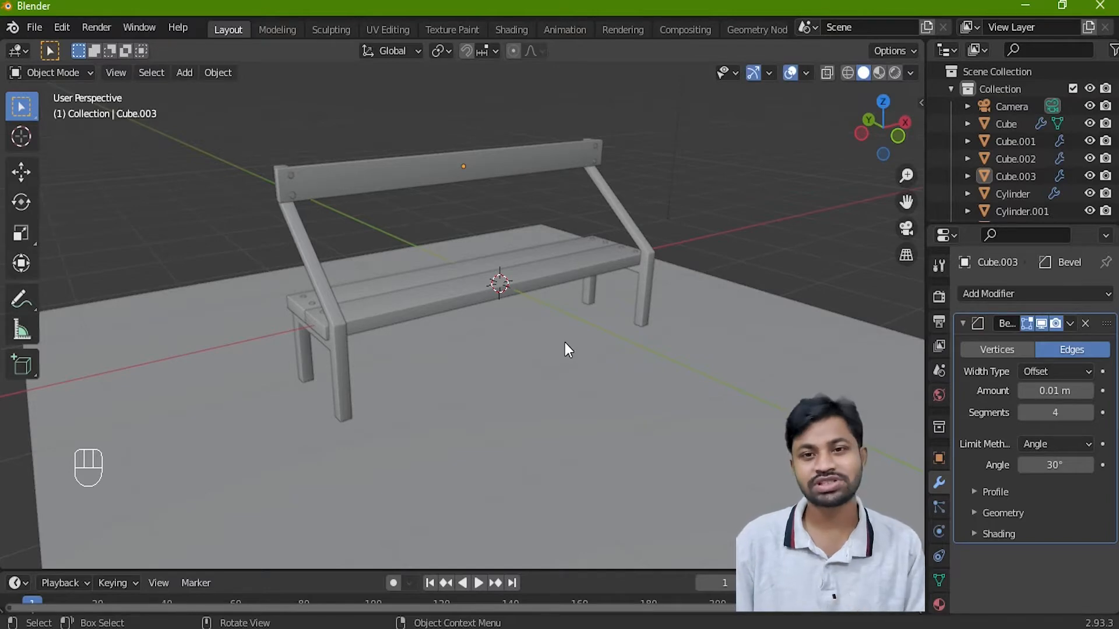
pyautogui.moveTo(587, 330); pyautogui.dragTo(597, 367, button='middle')
pyautogui.click(708, 337)
pyautogui.scroll(2, 657, 386)
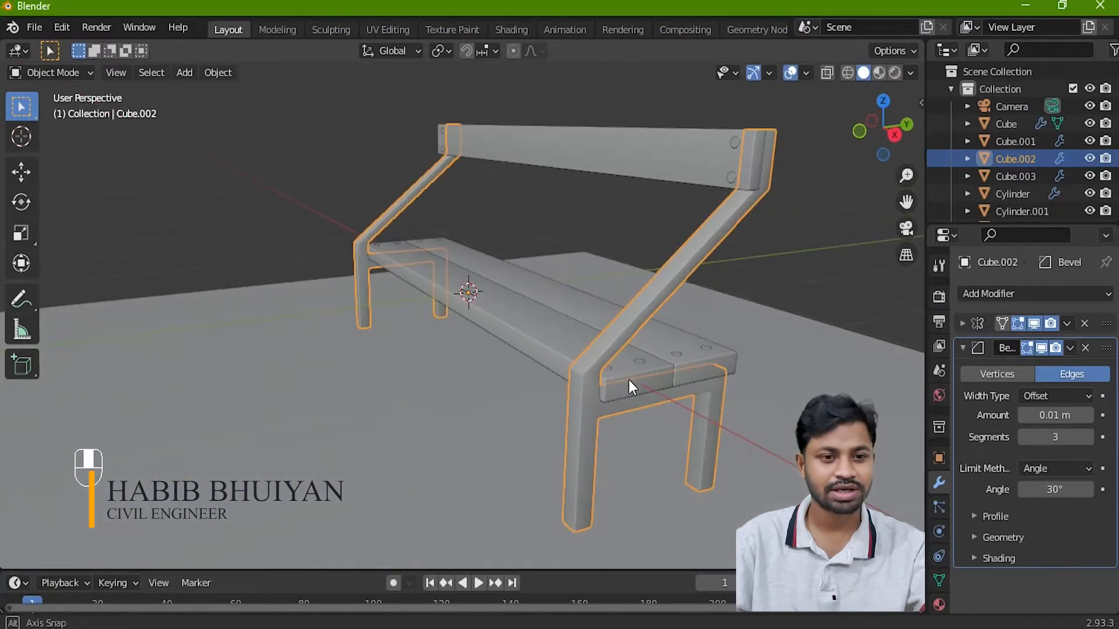
pyautogui.scroll(3, 628, 380)
pyautogui.keyDown('shift'); pyautogui.moveTo(648, 359); pyautogui.dragTo(586, 376, button='middle'); pyautogui.keyUp('shift')
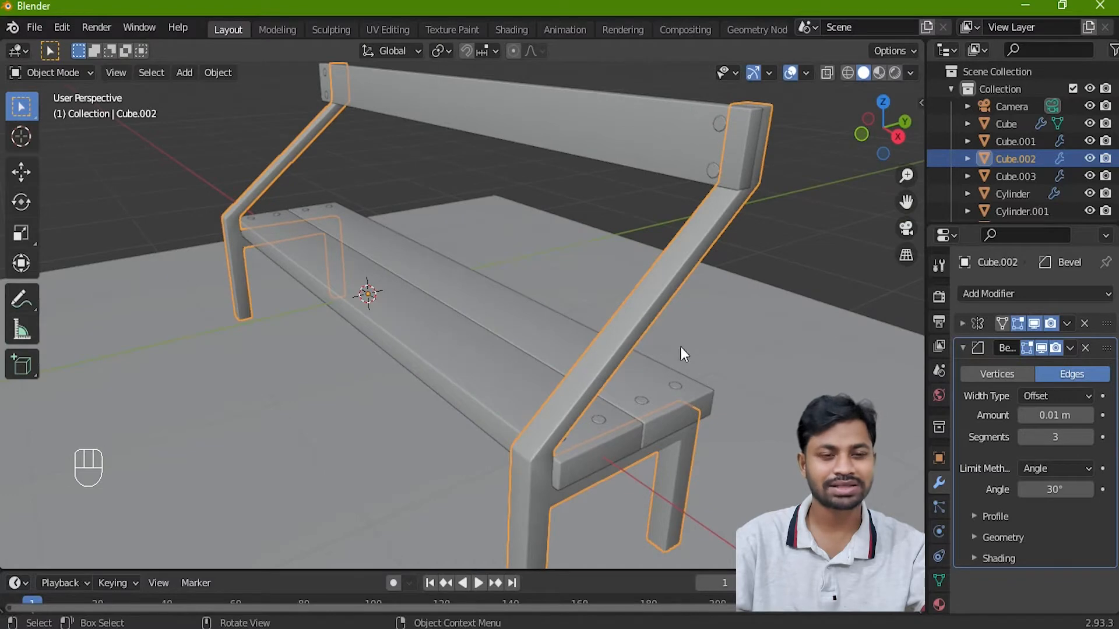
pyautogui.moveTo(610, 372); pyautogui.dragTo(599, 369, button='middle')
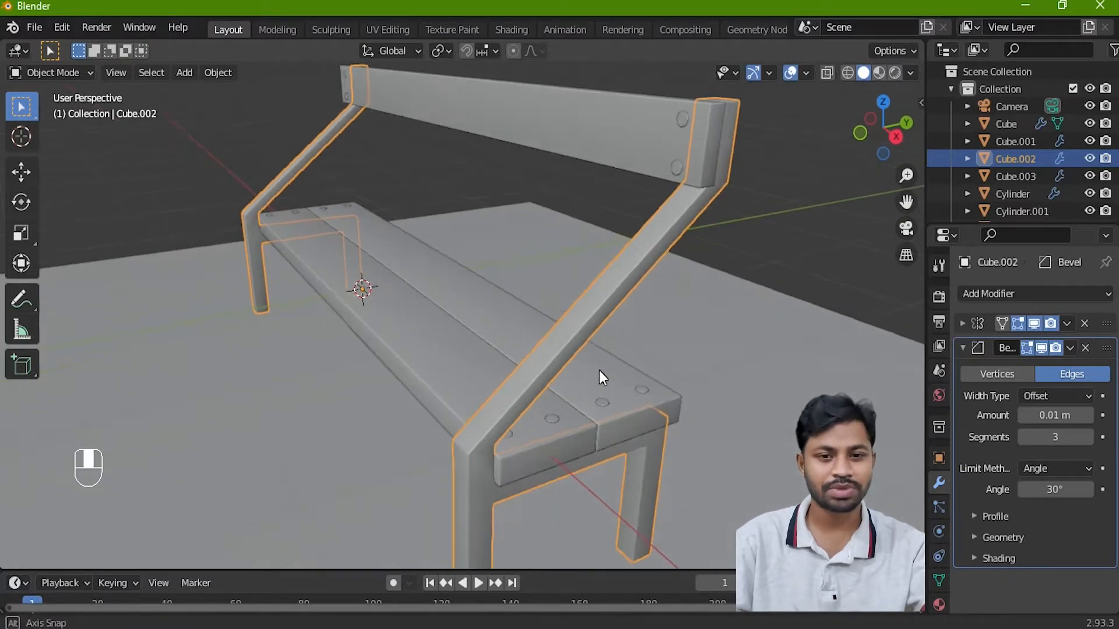
pyautogui.moveTo(747, 324); pyautogui.dragTo(723, 322, button='middle')
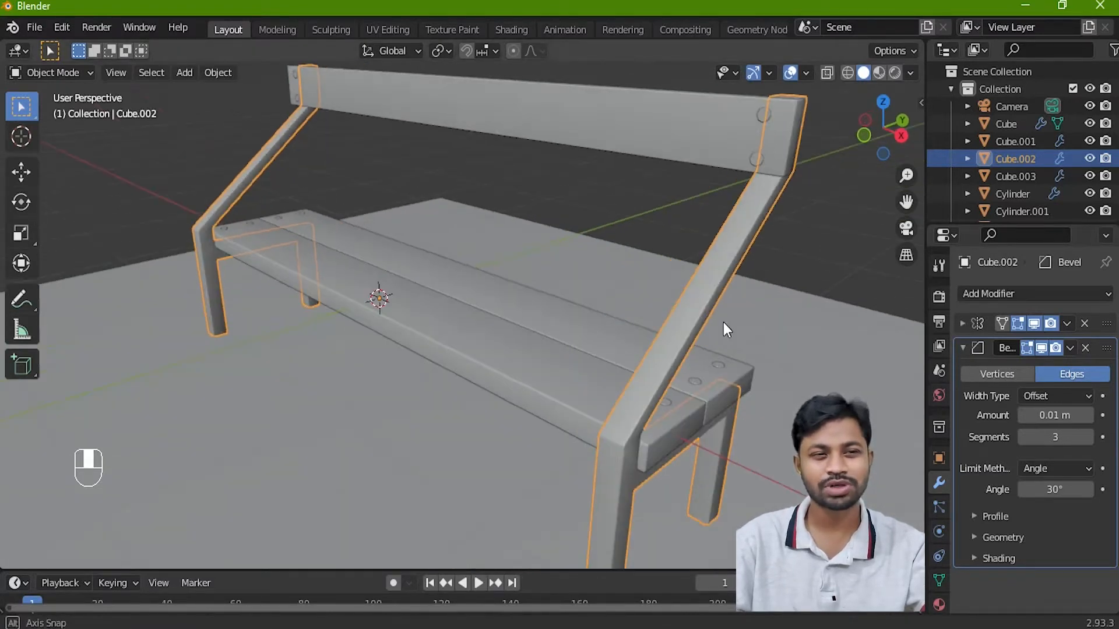
pyautogui.click(965, 324)
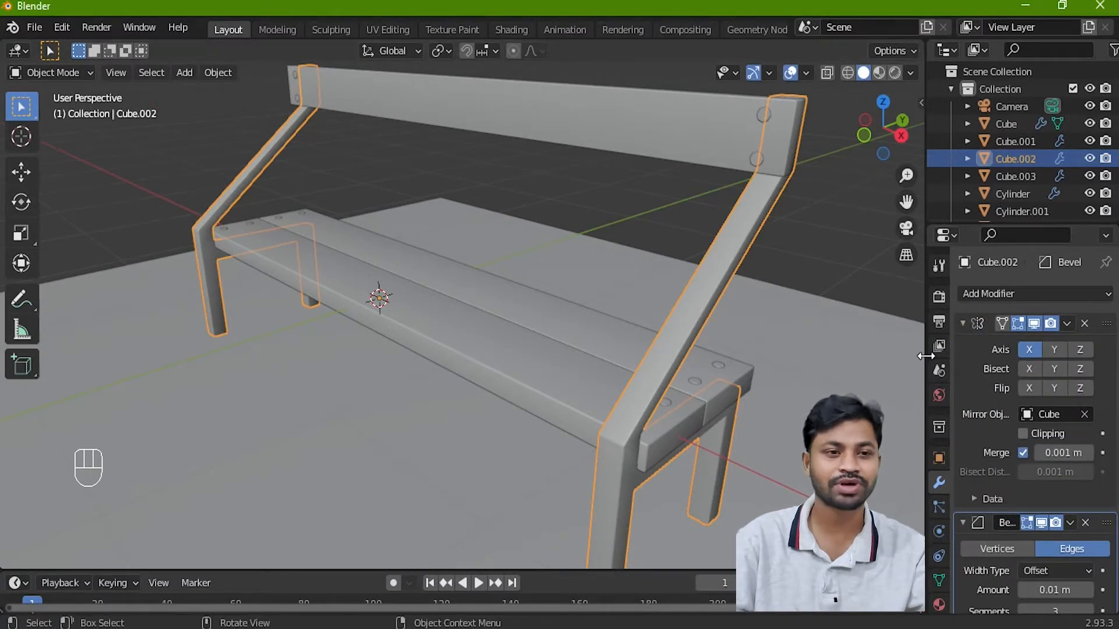
pyautogui.click(1068, 324)
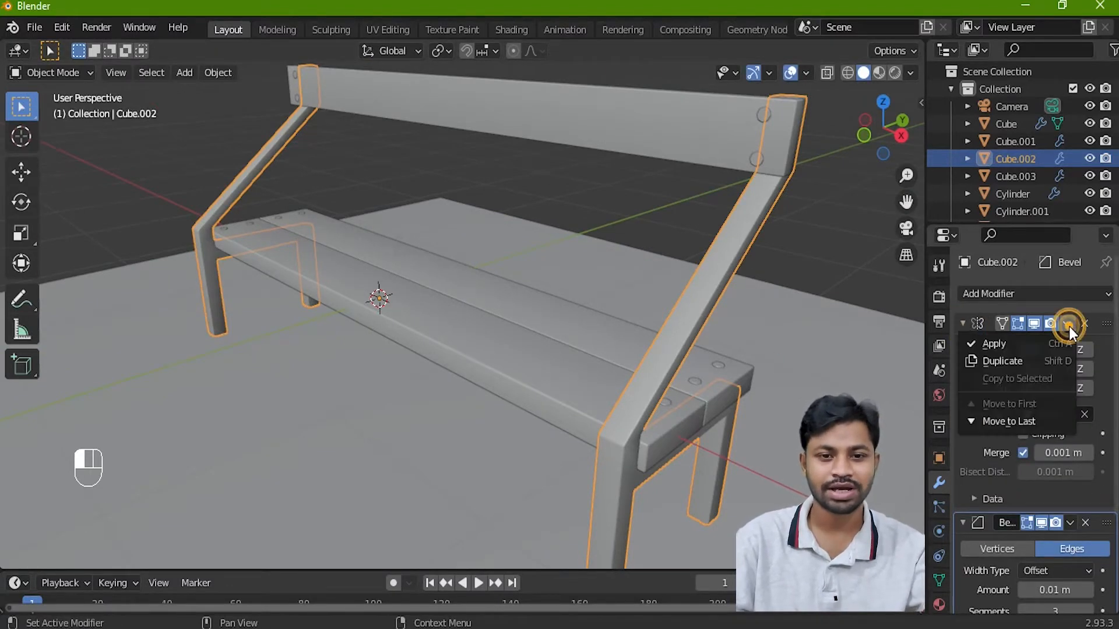
pyautogui.click(980, 345)
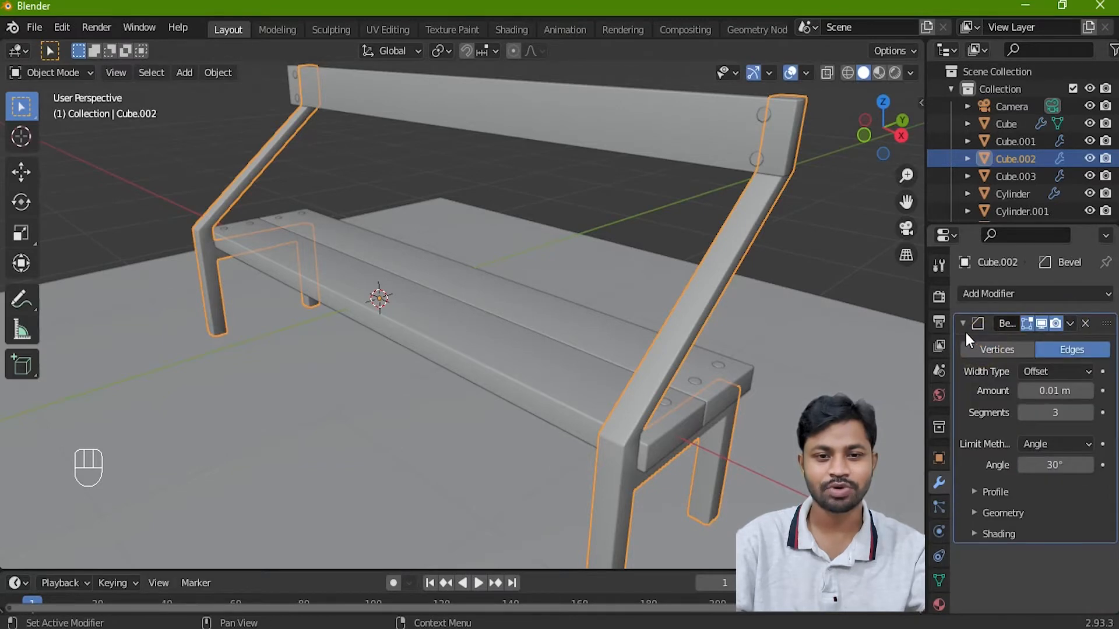
pyautogui.click(1070, 324)
pyautogui.click(1005, 345)
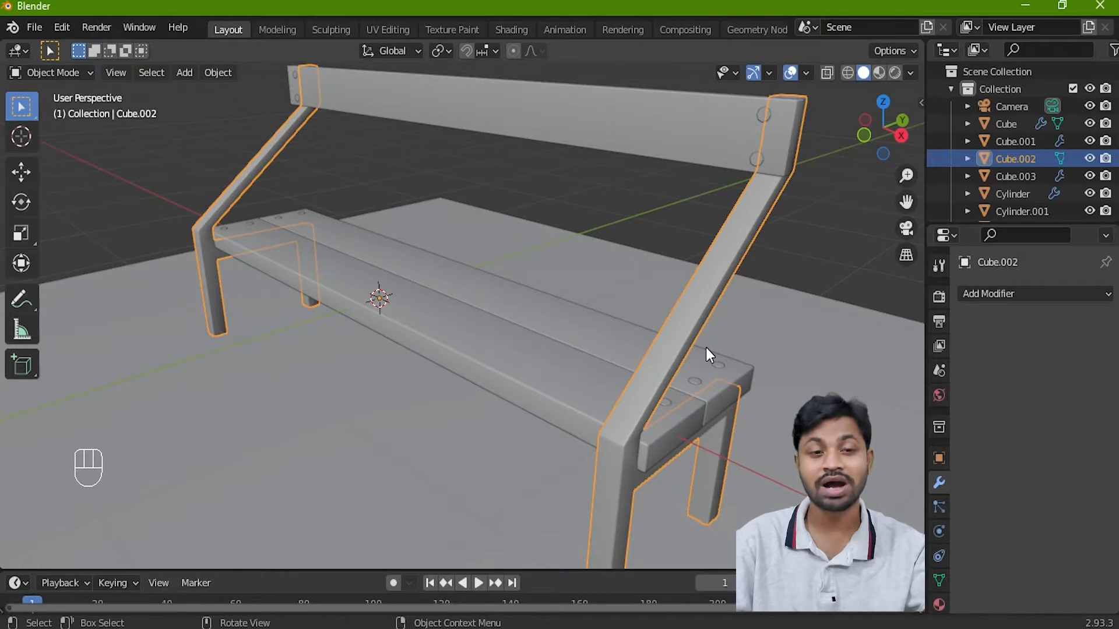
# Create a new material for the bench's leg frame and name it Steel.
pyautogui.moveTo(611, 461); pyautogui.dragTo(620, 445, button='middle')
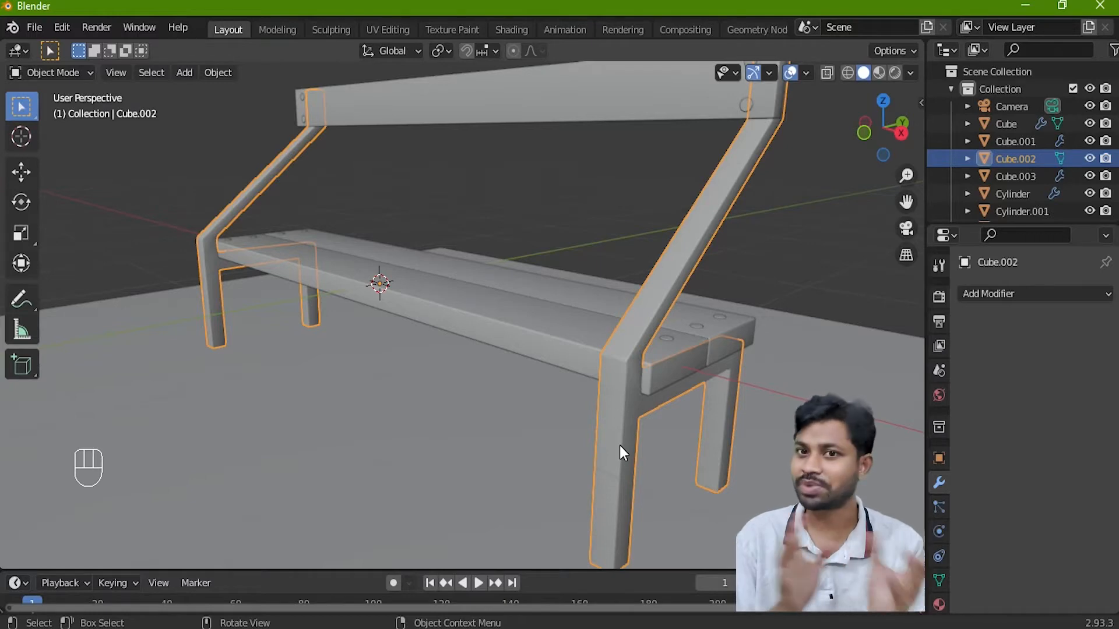
pyautogui.moveTo(640, 429); pyautogui.dragTo(647, 439, button='middle')
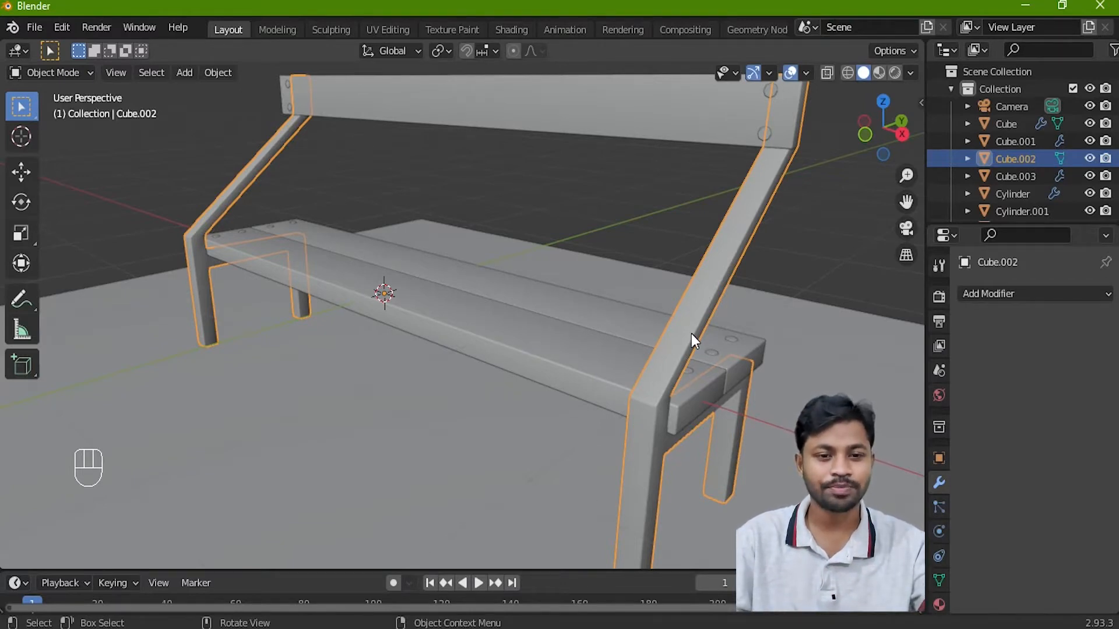
pyautogui.click(939, 605)
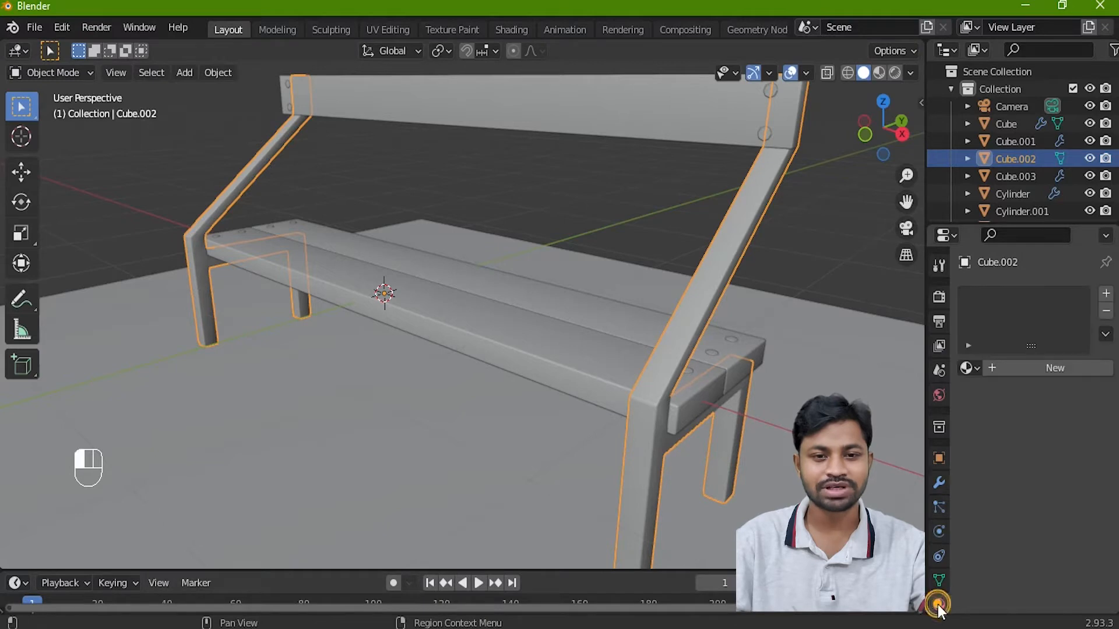
pyautogui.click(1019, 371)
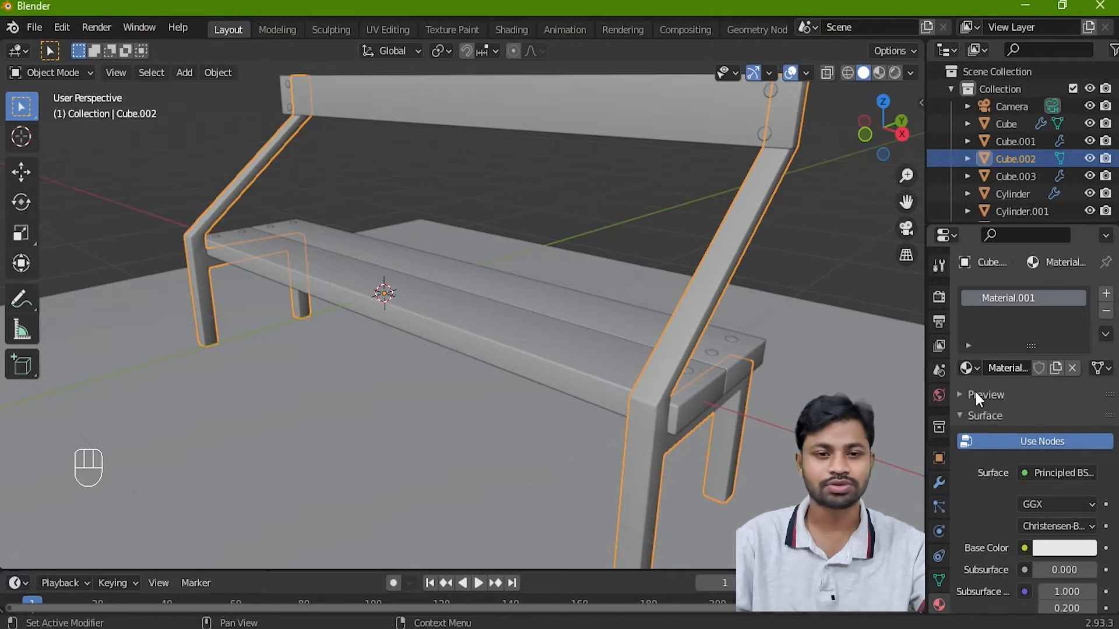
pyautogui.click(1003, 368)
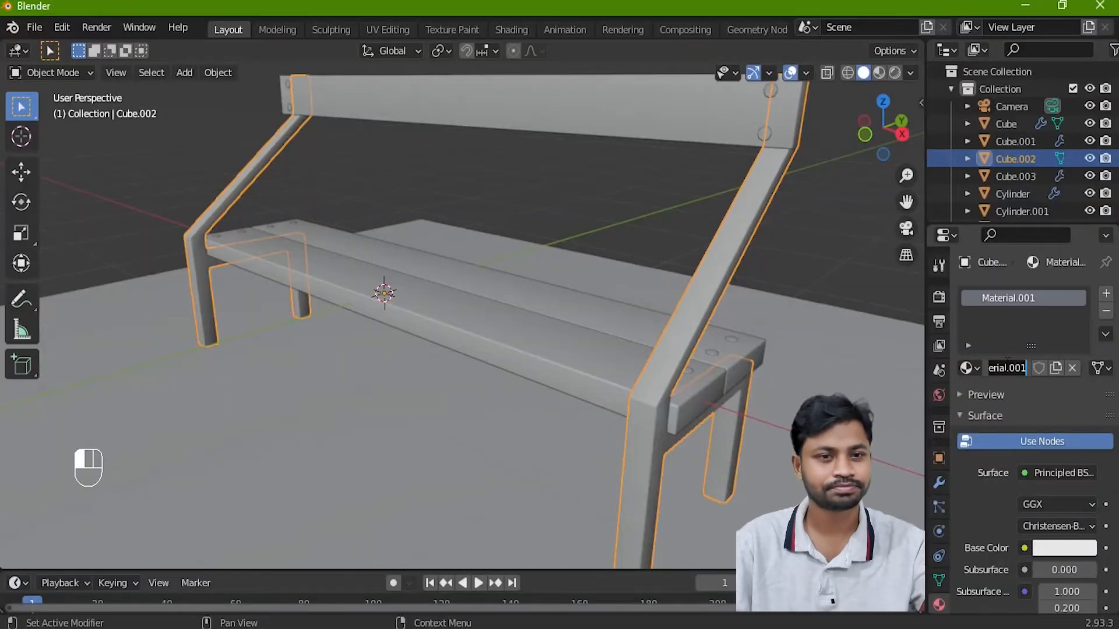
pyautogui.write('Steel')
pyautogui.press('Return')
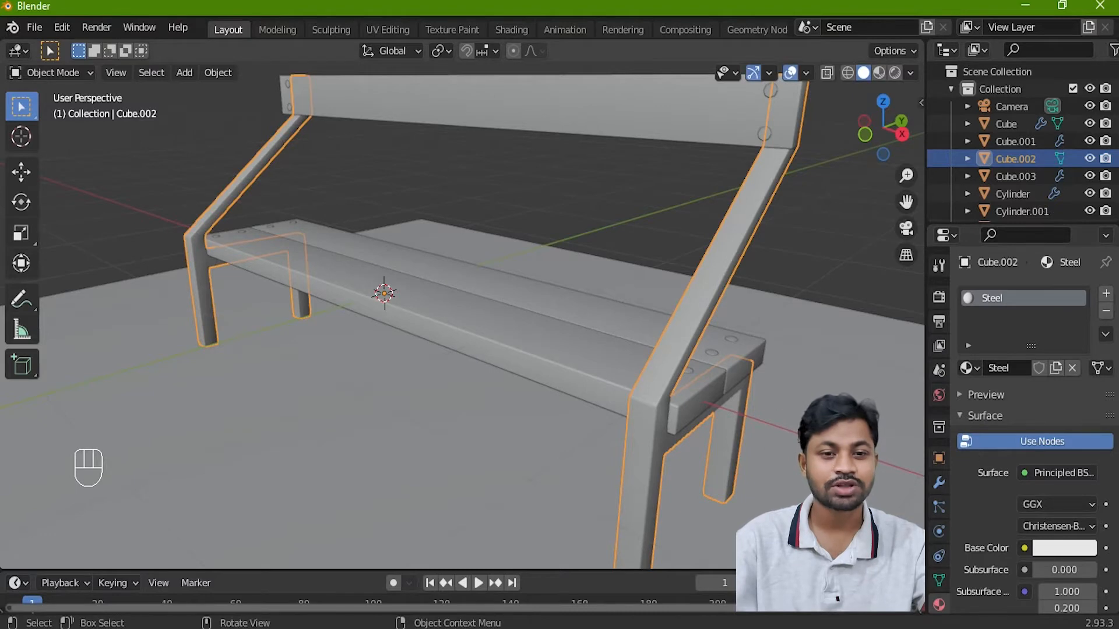
# Switch to the Shading workspace and darken the Steel material's base color to a near-black grey.
pyautogui.scroll(-12, 1039, 459)
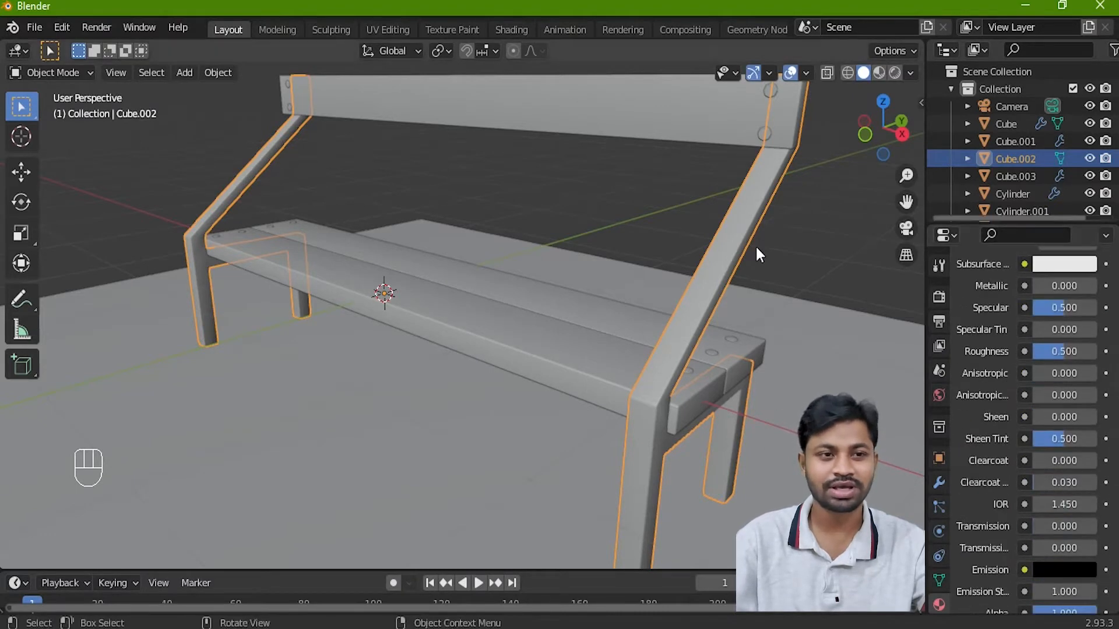
pyautogui.click(507, 30)
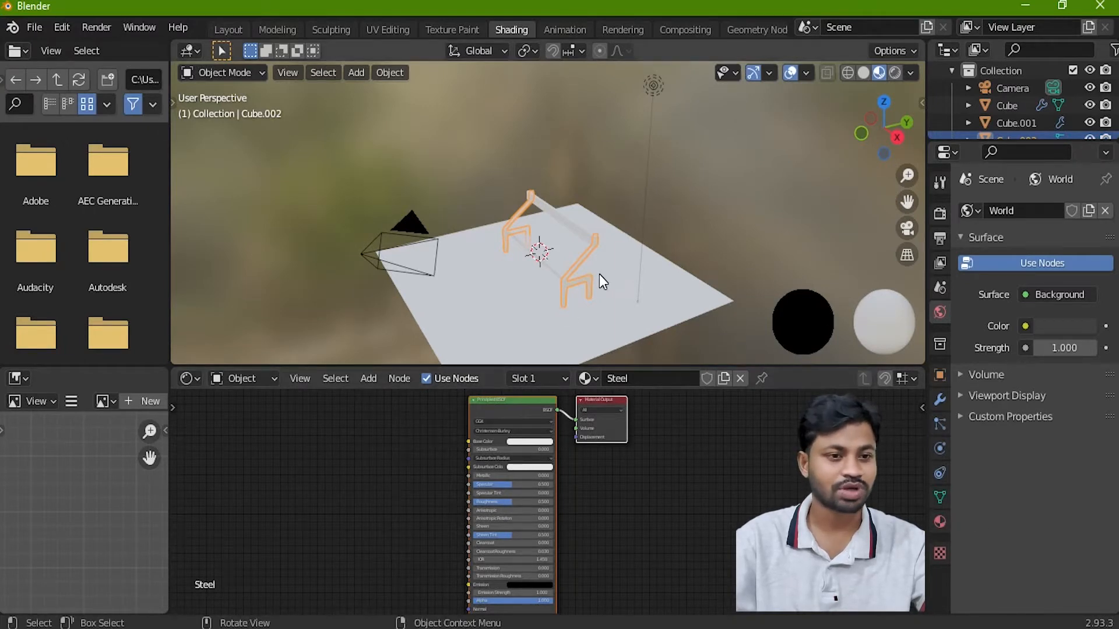
pyautogui.moveTo(599, 274); pyautogui.dragTo(561, 209, button='middle')
pyautogui.scroll(4, 603, 274)
pyautogui.scroll(5, 537, 161)
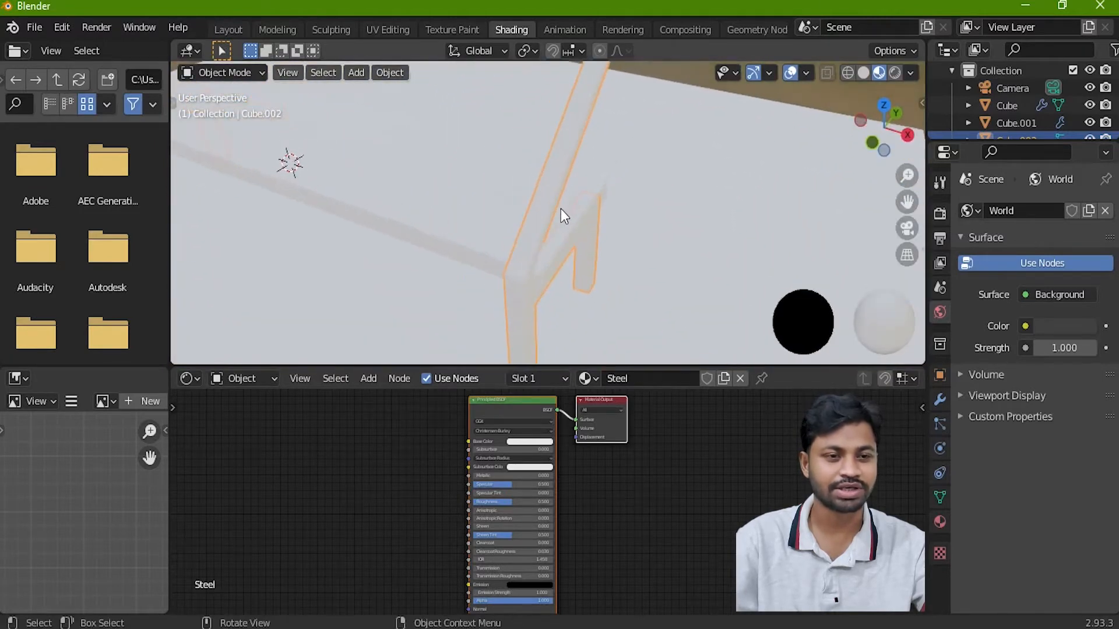
pyautogui.moveTo(540, 246); pyautogui.dragTo(504, 232, button='middle')
pyautogui.scroll(1, 505, 236)
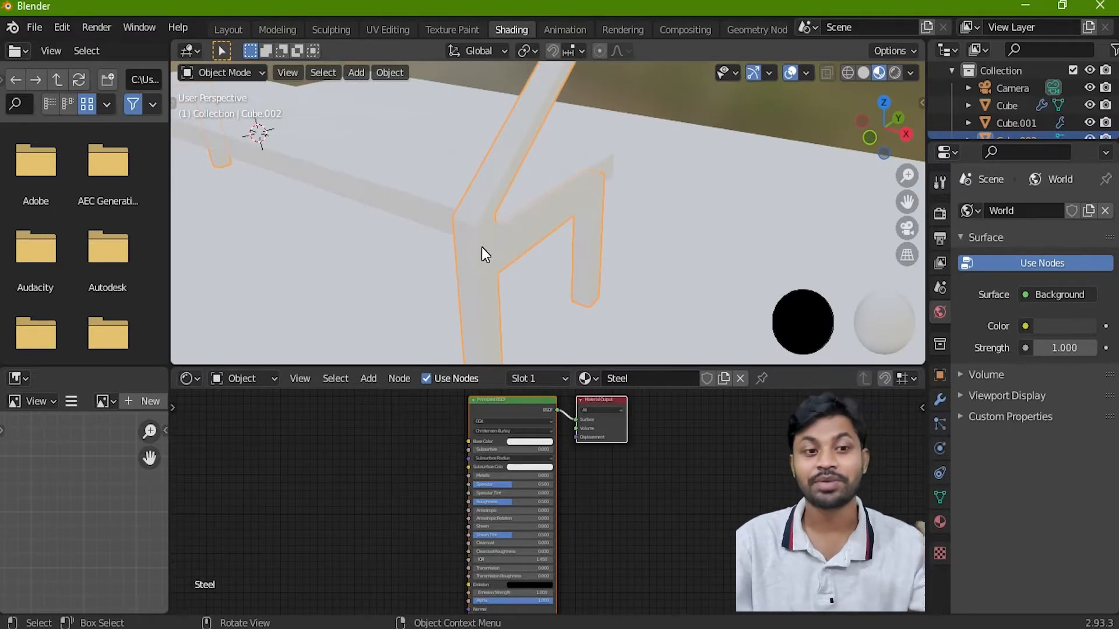
pyautogui.scroll(2, 558, 470)
pyautogui.scroll(4, 558, 477)
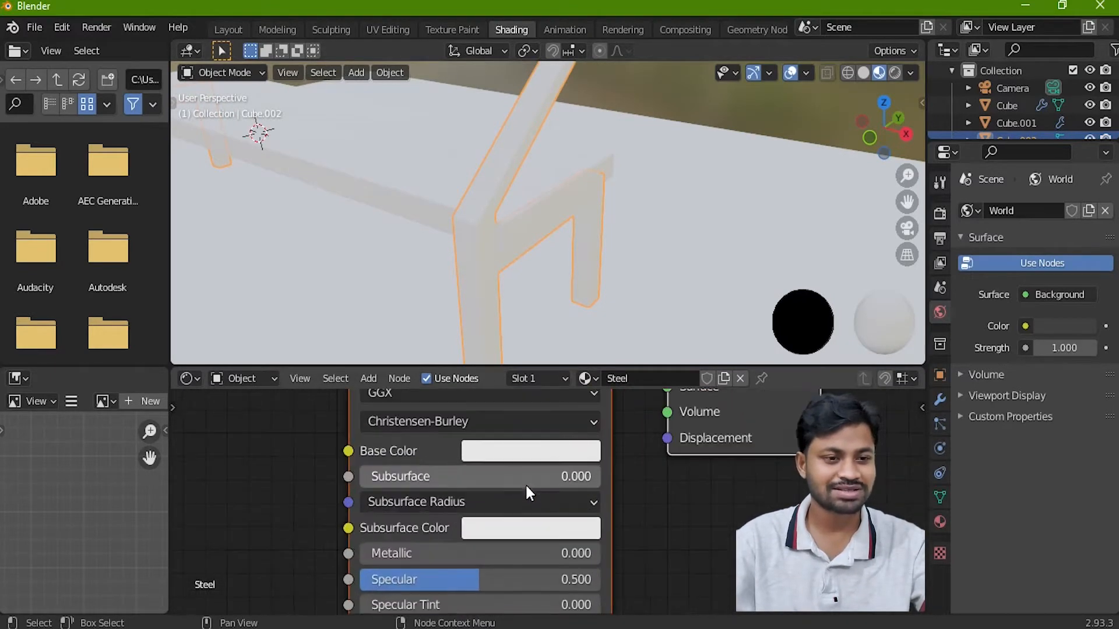
pyautogui.click(572, 453)
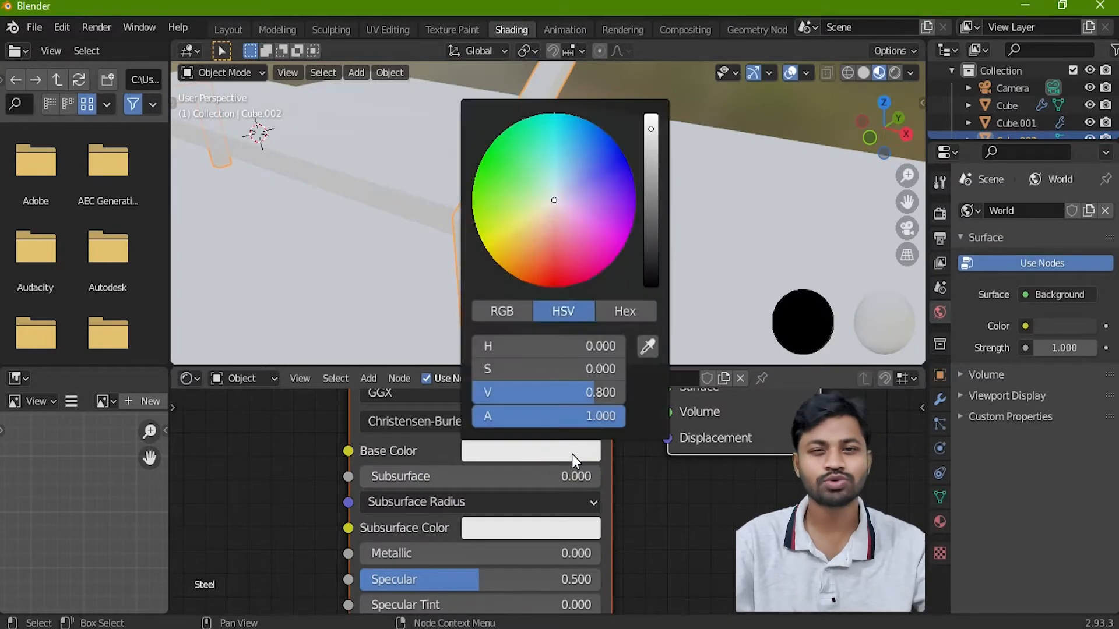
pyautogui.moveTo(651, 128); pyautogui.dragTo(651, 261)
pyautogui.click(684, 529)
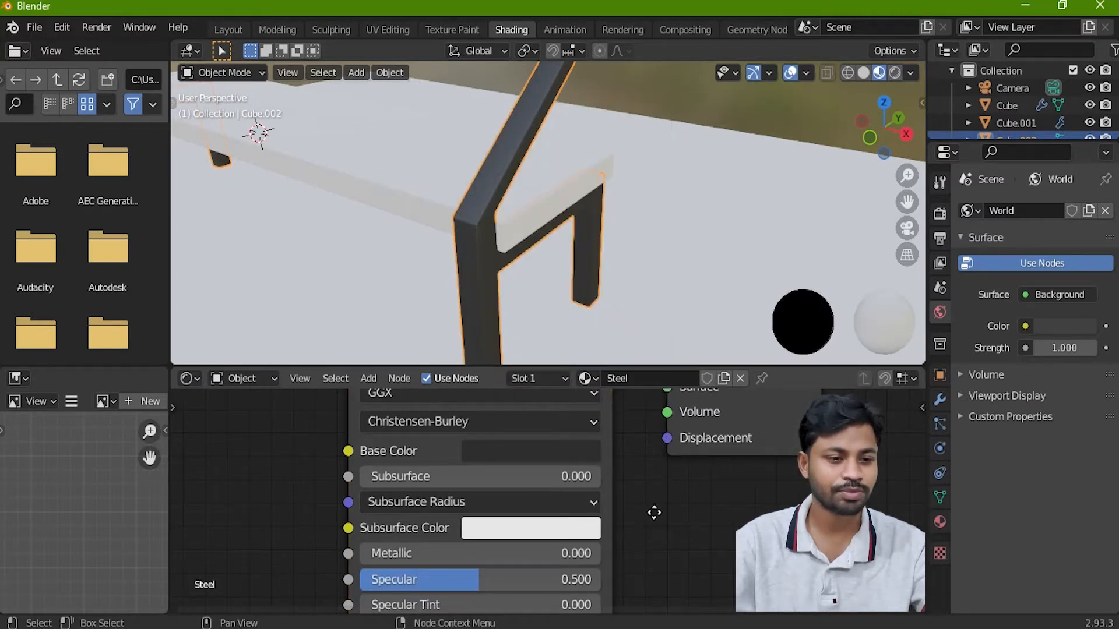
# Set the Steel material's Metallic to 0.832 and its Roughness to 0.068.
pyautogui.moveTo(649, 527); pyautogui.dragTo(661, 458, button='middle')
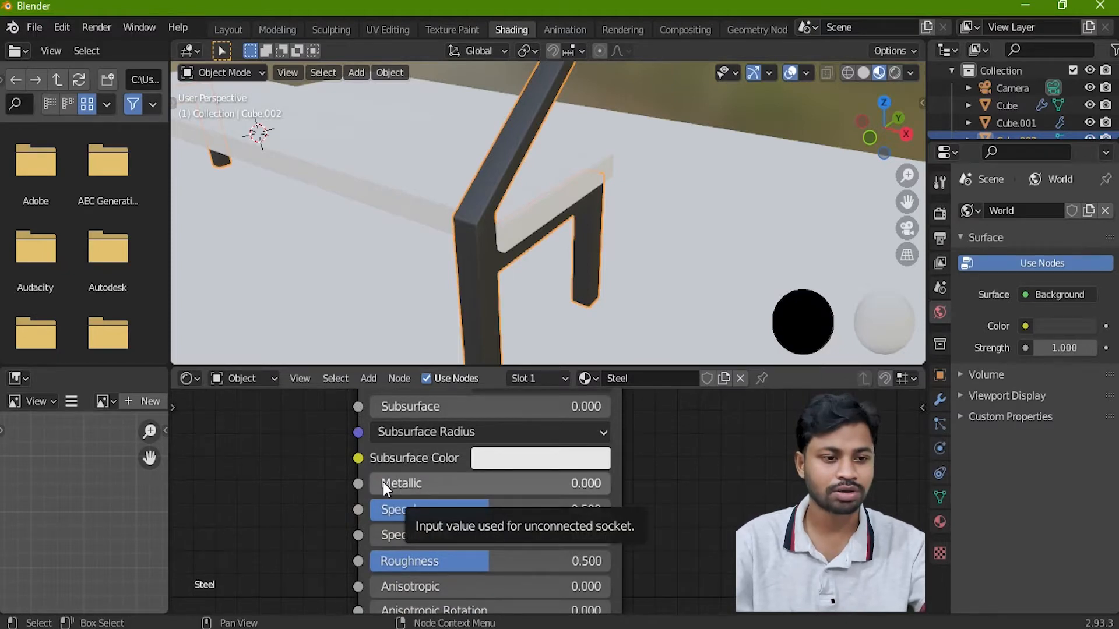
pyautogui.moveTo(383, 482); pyautogui.dragTo(424, 484)
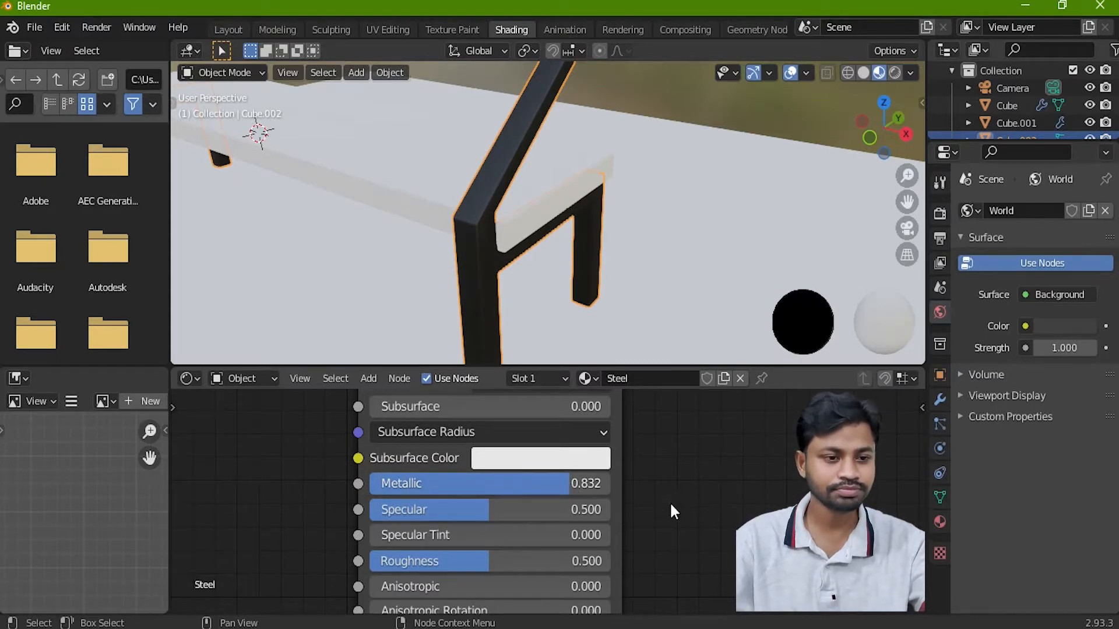
pyautogui.moveTo(666, 519); pyautogui.dragTo(669, 477, button='middle')
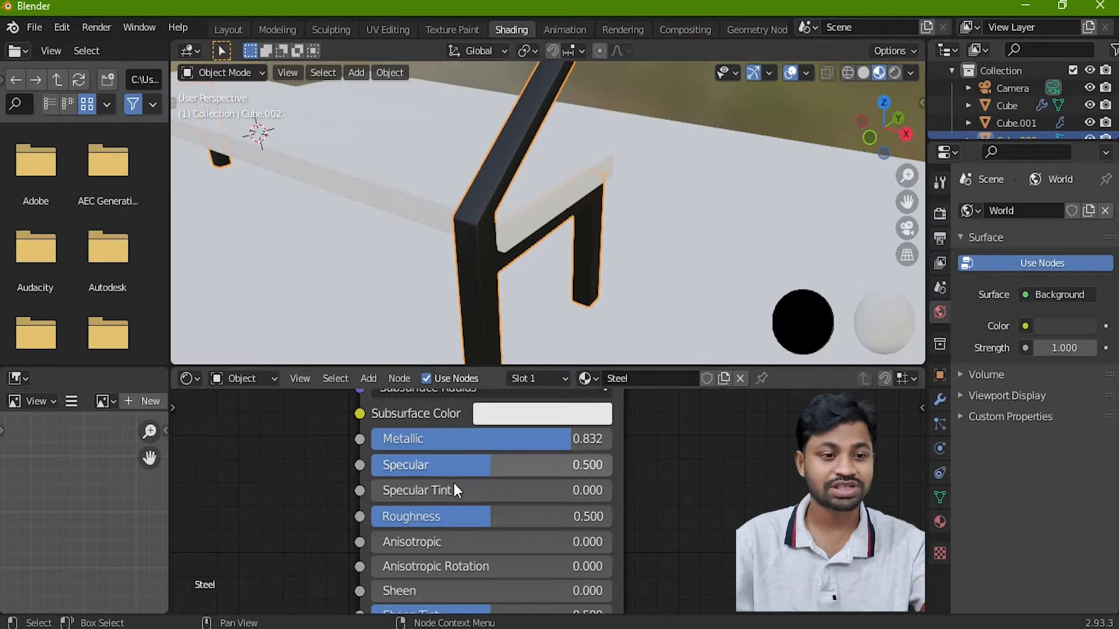
pyautogui.moveTo(445, 254)
pyautogui.mouseDown(button='middle')
pyautogui.moveTo(423, 247)
pyautogui.moveTo(442, 249)
pyautogui.mouseUp(button='middle')
pyautogui.scroll(1, 455, 247)
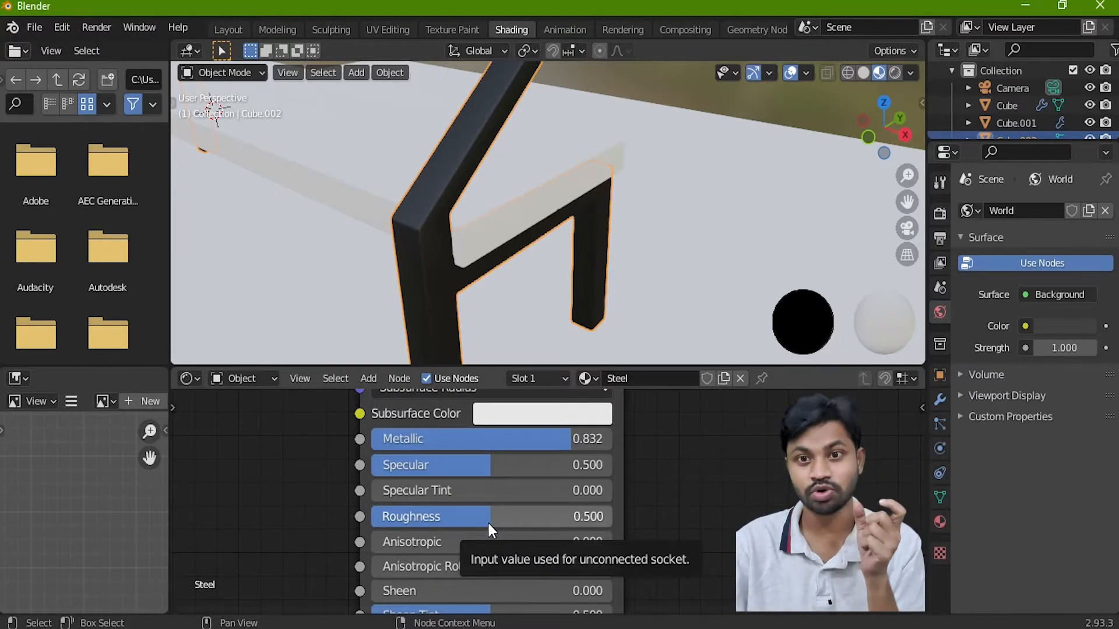
pyautogui.moveTo(487, 521); pyautogui.dragTo(470, 521)
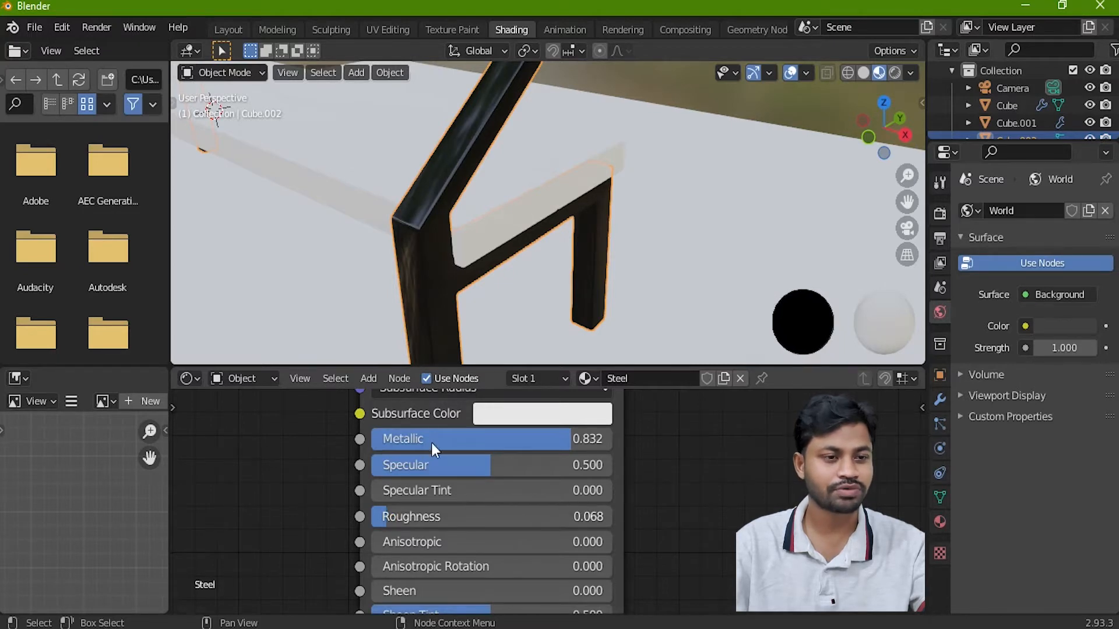
# Examine the Steel material on the bench frame from other angles and look through its remaining shader settings.
pyautogui.moveTo(441, 227); pyautogui.dragTo(507, 227, button='middle')
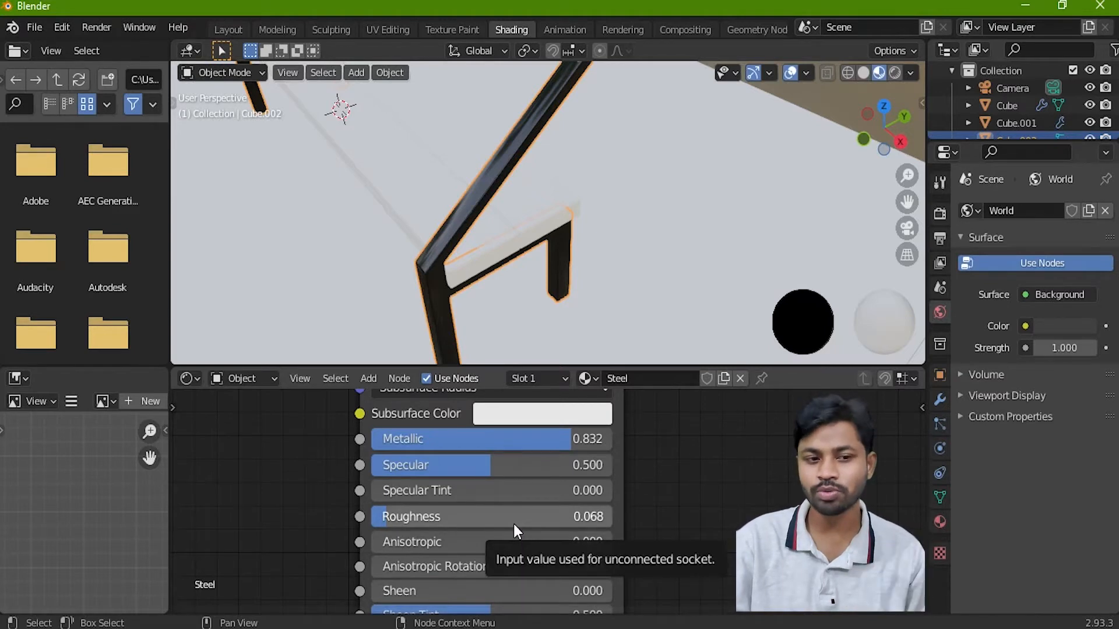
pyautogui.scroll(-1, 512, 523)
pyautogui.moveTo(660, 532); pyautogui.dragTo(648, 461, button='middle')
pyautogui.moveTo(671, 501); pyautogui.dragTo(653, 467, button='middle')
pyautogui.scroll(1, 568, 508)
pyautogui.moveTo(613, 544); pyautogui.dragTo(633, 603, button='middle')
pyautogui.scroll(-1, 655, 458)
pyautogui.scroll(-1, 638, 523)
pyautogui.moveTo(559, 350); pyautogui.dragTo(603, 226, button='middle')
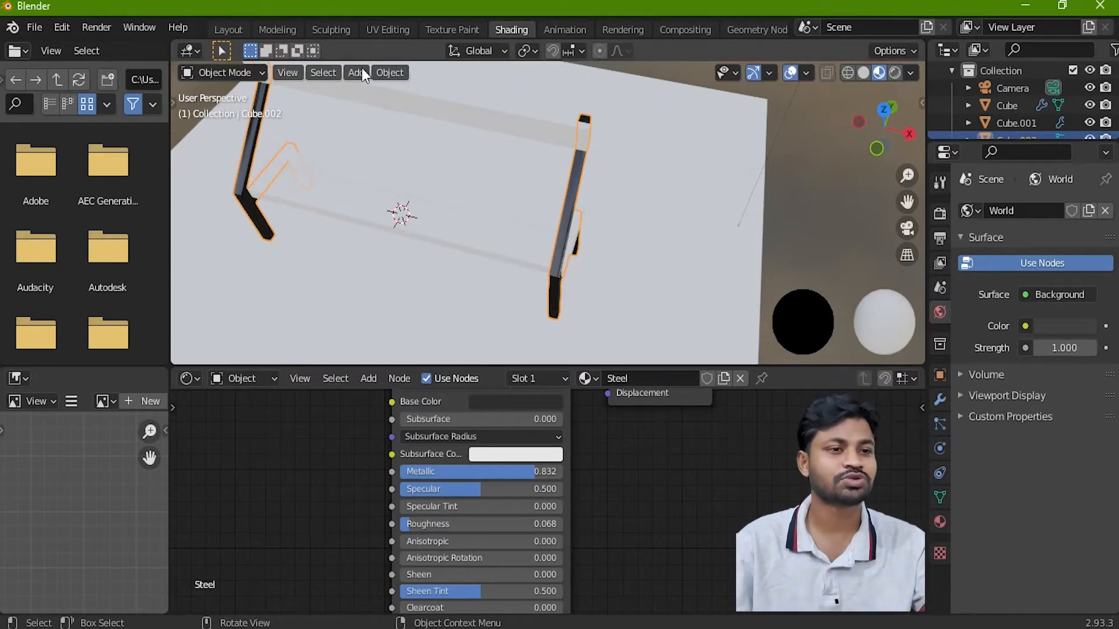
# Switch to the UV Editing workspace and open the bench's backrest plank in Edit Mode to show its UV layout.
pyautogui.click(388, 27)
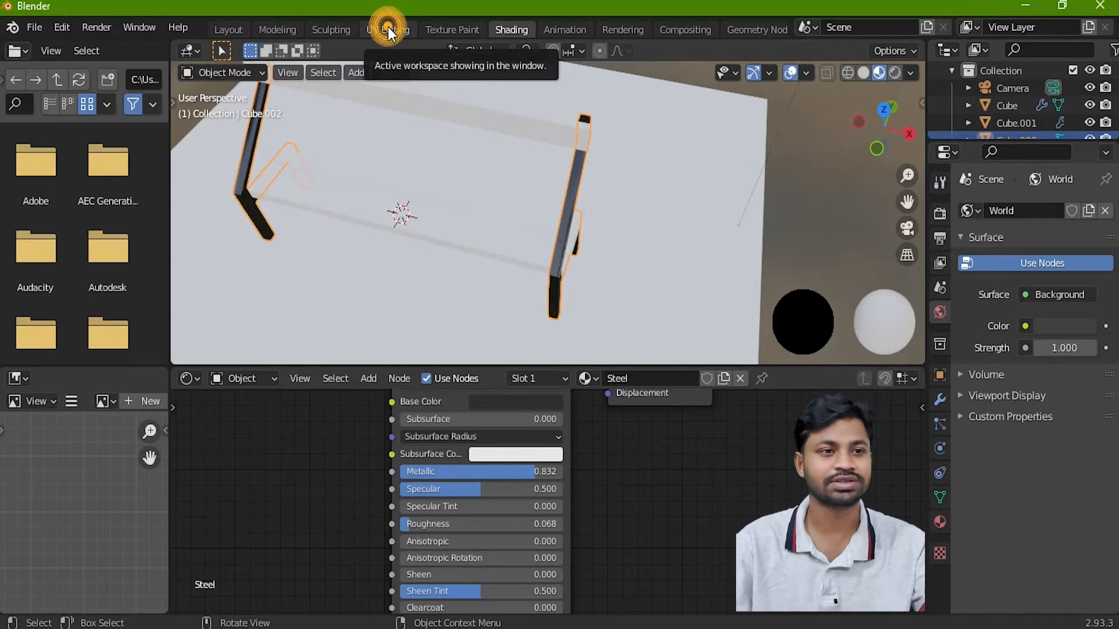
pyautogui.moveTo(644, 408); pyautogui.dragTo(742, 358, button='middle')
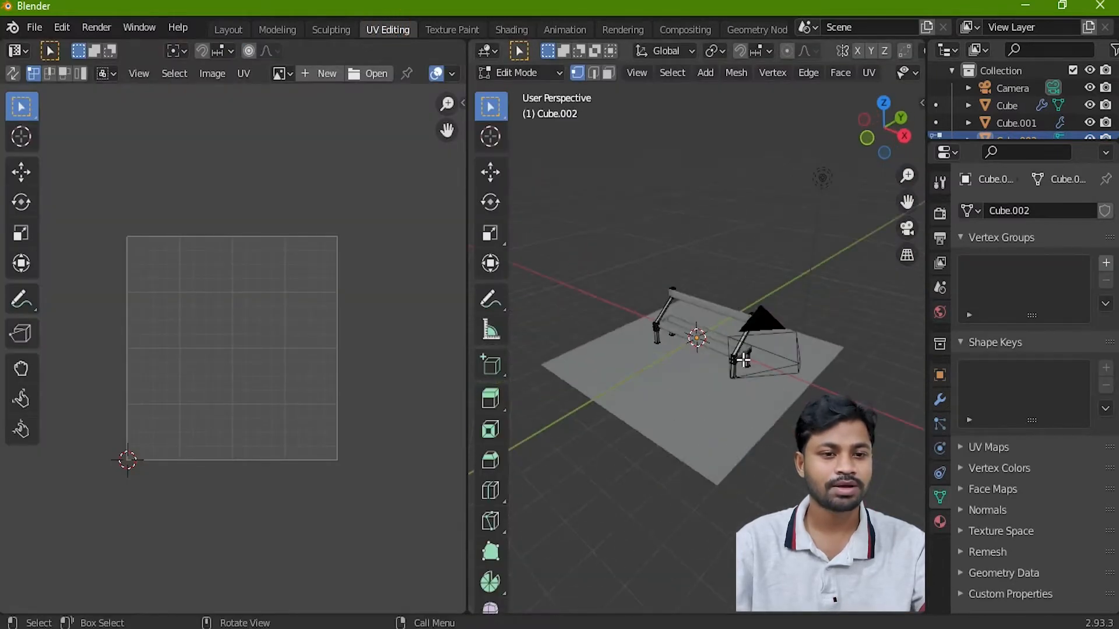
pyautogui.scroll(5, 742, 359)
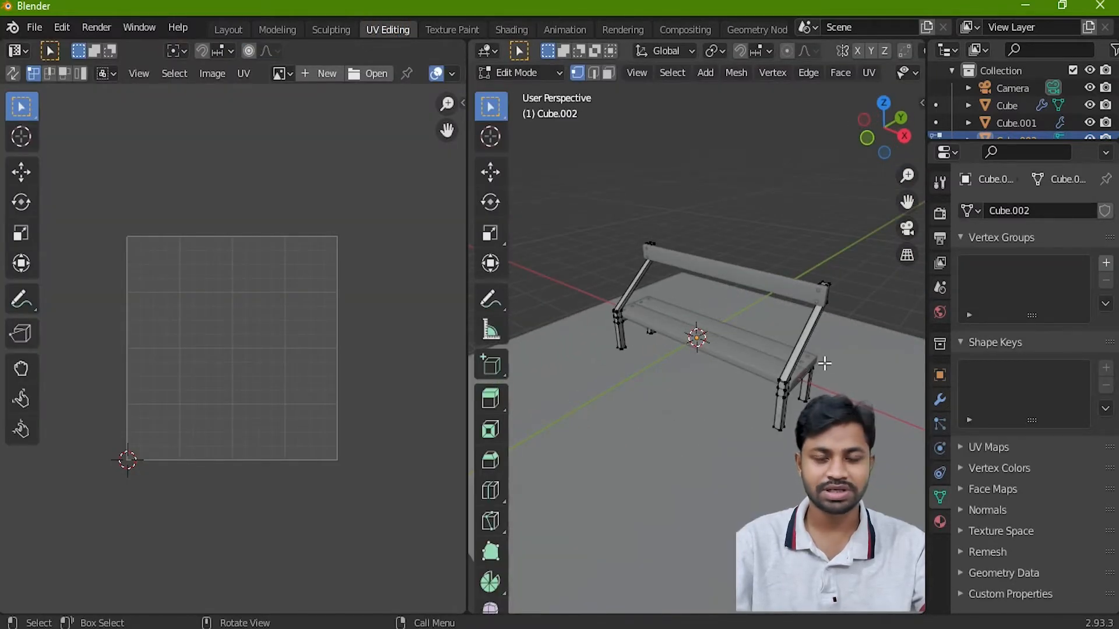
pyautogui.press('Tab')
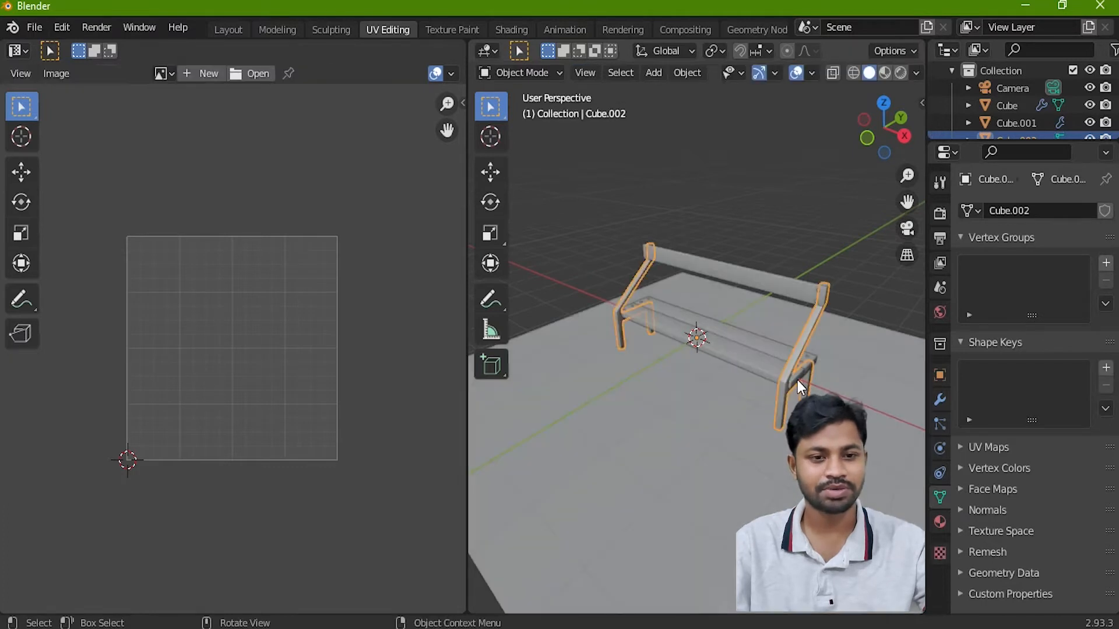
pyautogui.moveTo(713, 410)
pyautogui.mouseDown(button='middle')
pyautogui.moveTo(578, 425)
pyautogui.moveTo(612, 380)
pyautogui.moveTo(771, 373)
pyautogui.moveTo(735, 412)
pyautogui.moveTo(719, 392)
pyautogui.moveTo(692, 418)
pyautogui.moveTo(721, 409)
pyautogui.mouseUp(button='middle')
pyautogui.click(635, 336)
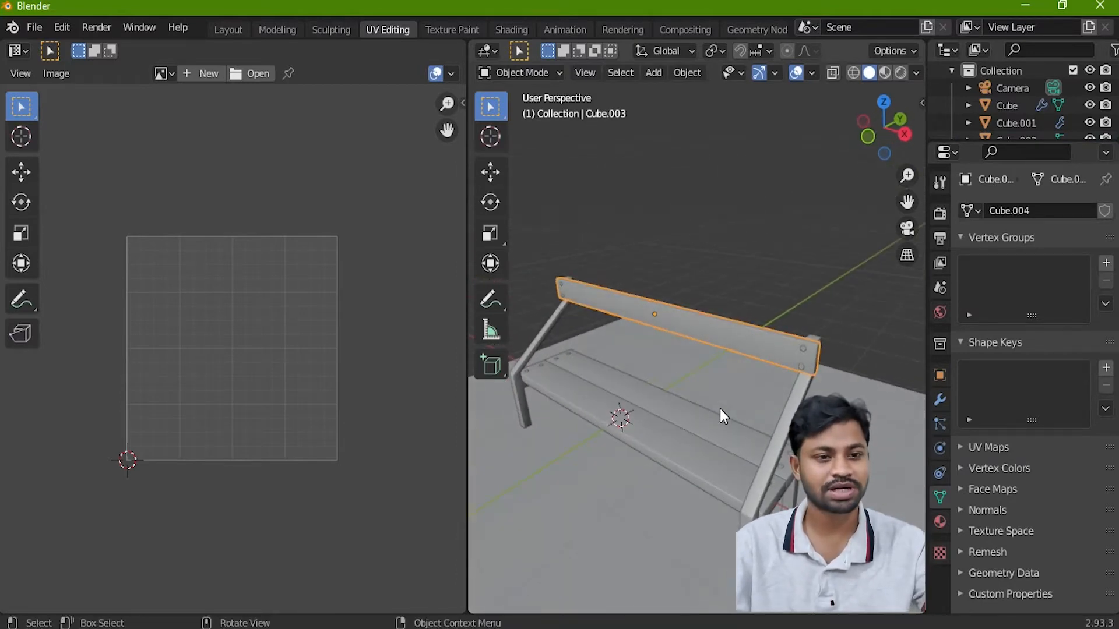
pyautogui.press('Tab')
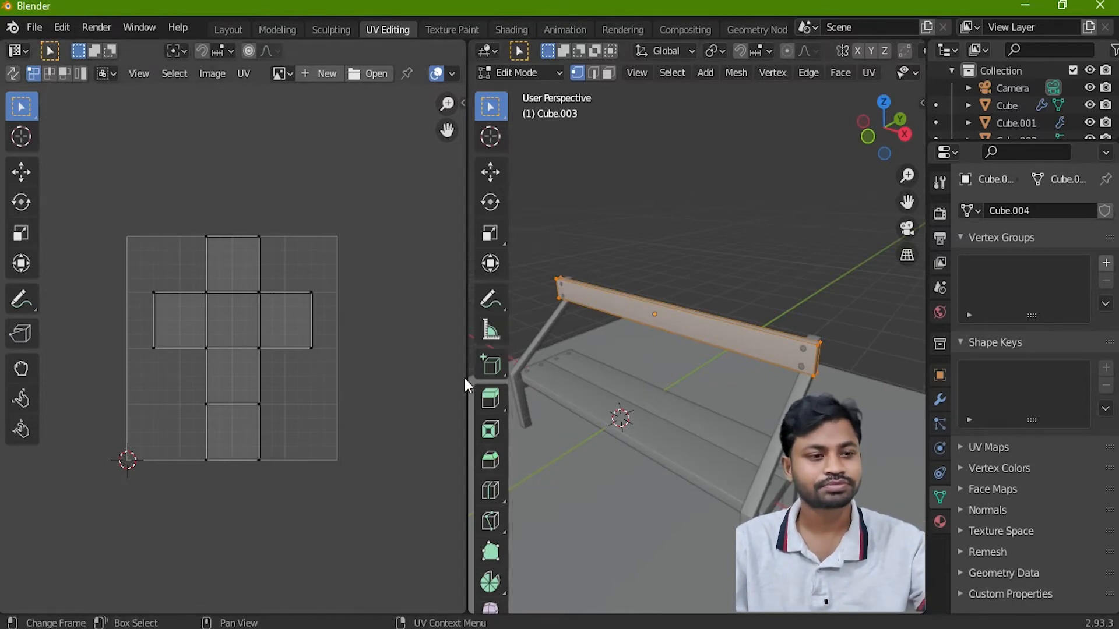
# Map the backrest plank's UVs with Cube Projection.
pyautogui.press('Tab')
pyautogui.keyDown('shift'); pyautogui.moveTo(683, 414); pyautogui.dragTo(653, 368, button='middle'); pyautogui.keyUp('shift')
pyautogui.scroll(2, 635, 395)
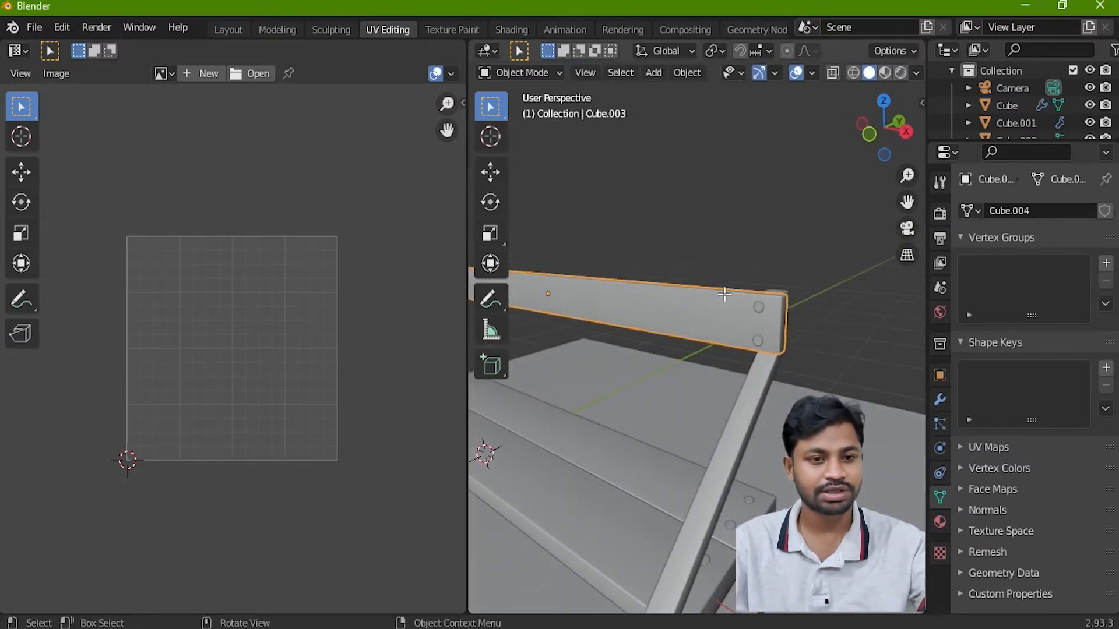
pyautogui.press('Tab')
pyautogui.press('u')
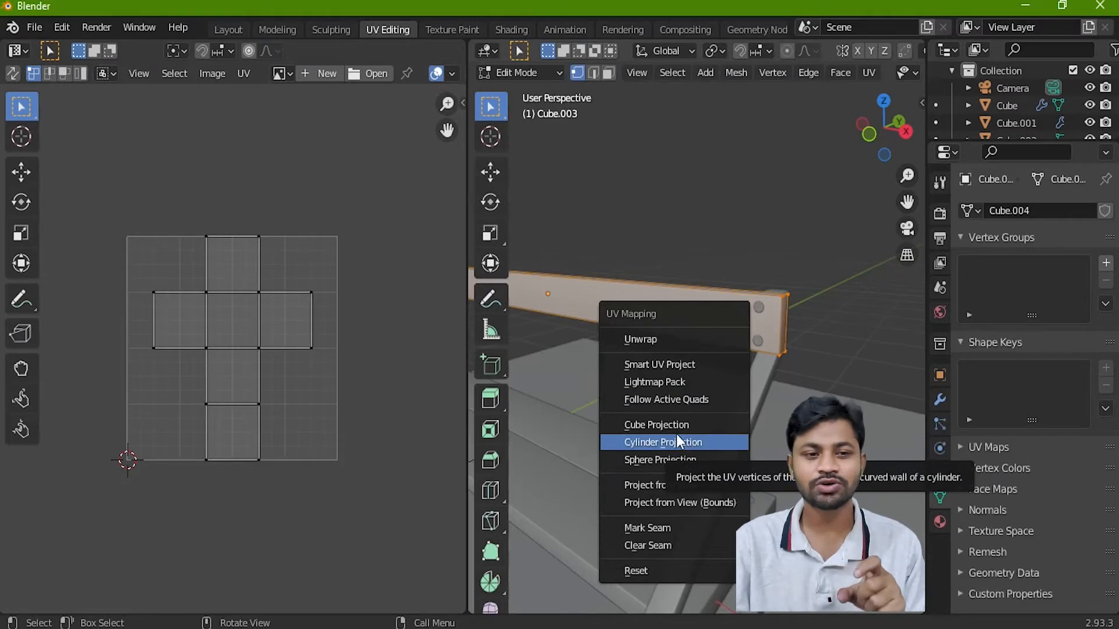
pyautogui.click(645, 425)
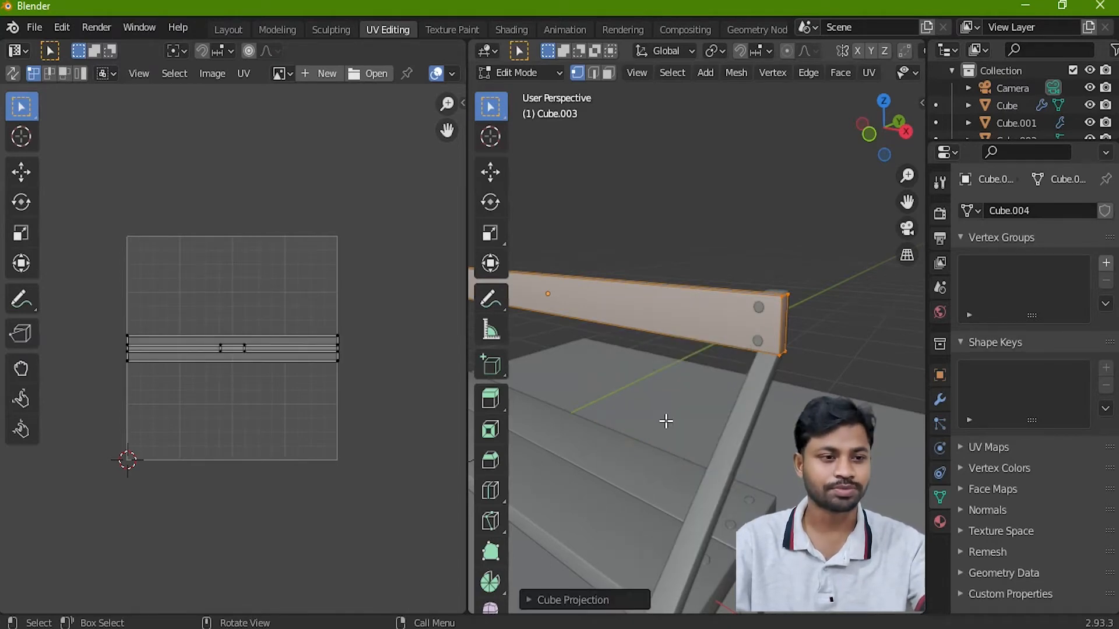
pyautogui.moveTo(665, 420); pyautogui.dragTo(647, 460, button='middle')
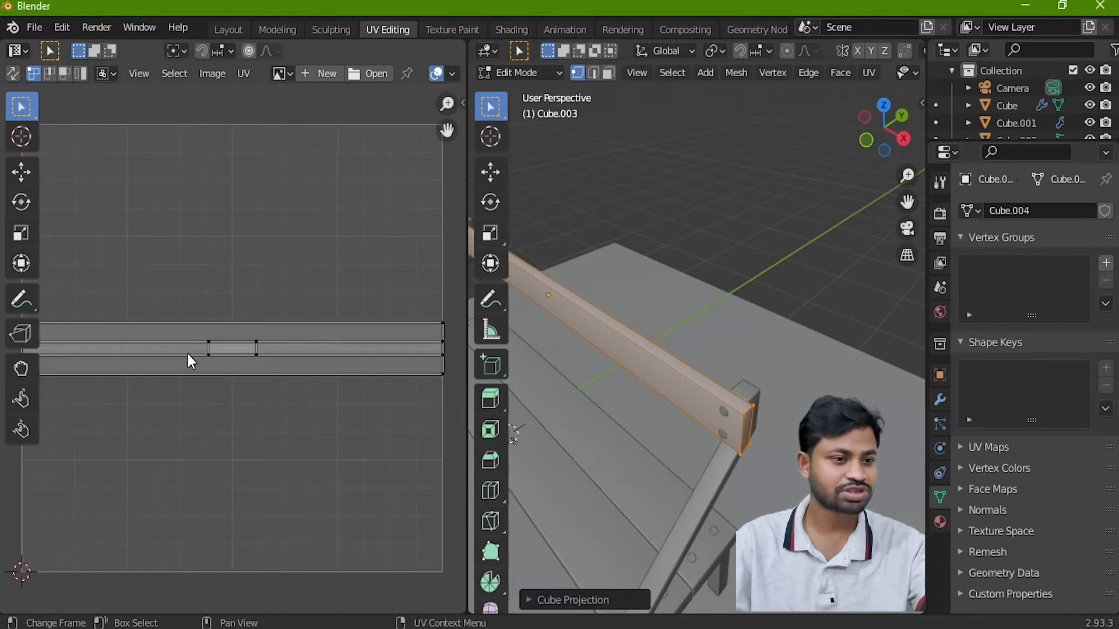
pyautogui.moveTo(650, 420); pyautogui.dragTo(693, 394, button='middle')
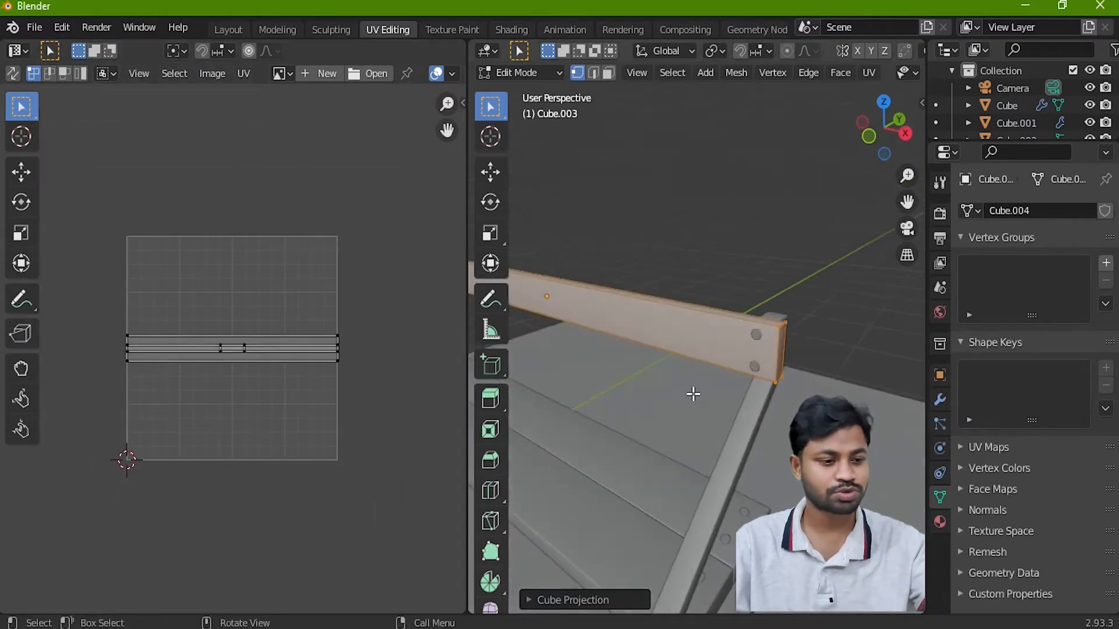
pyautogui.moveTo(747, 370)
pyautogui.mouseDown(button='middle')
pyautogui.moveTo(715, 392)
pyautogui.moveTo(685, 389)
pyautogui.moveTo(743, 376)
pyautogui.mouseUp(button='middle')
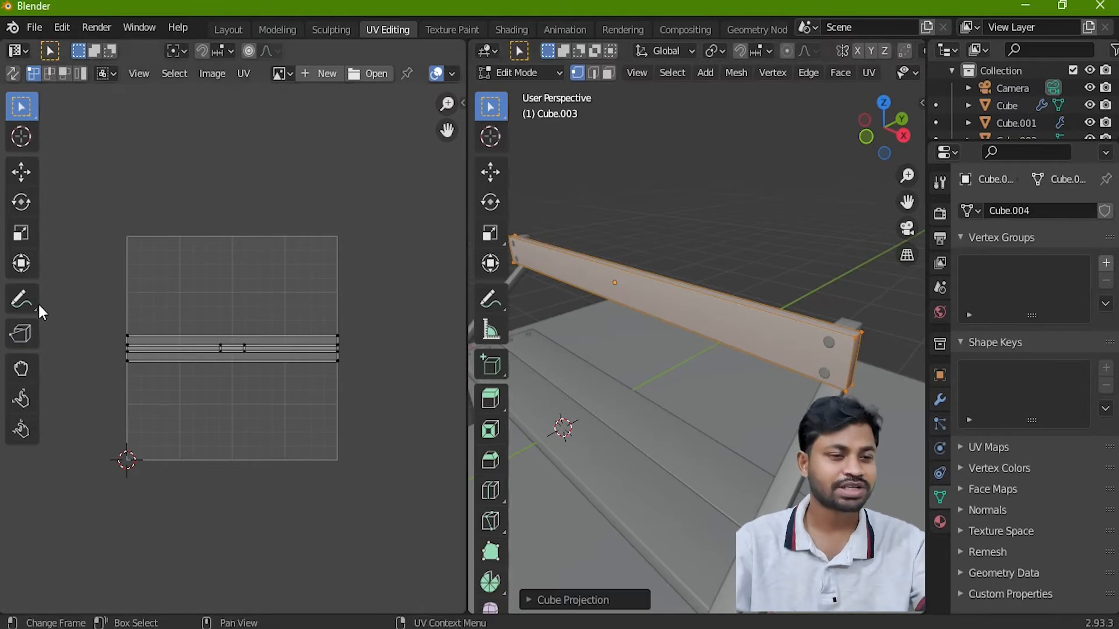
# Create a new 1024 × 1024 px image named Untitled with the UV Grid generated type for checking the plank's UVs.
pyautogui.click(288, 74)
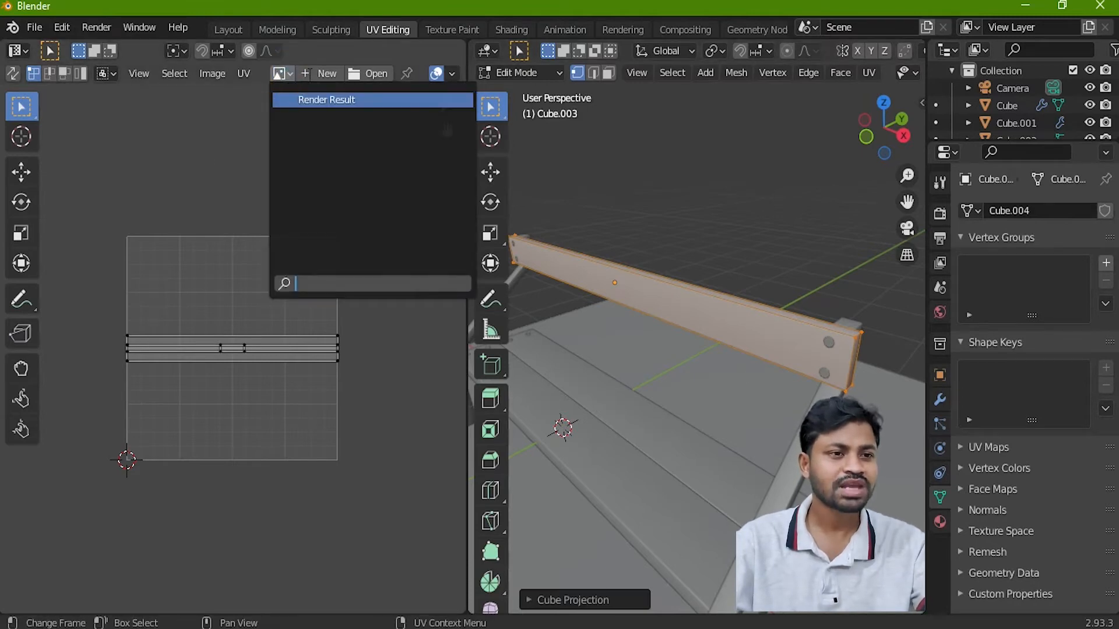
pyautogui.click(320, 71)
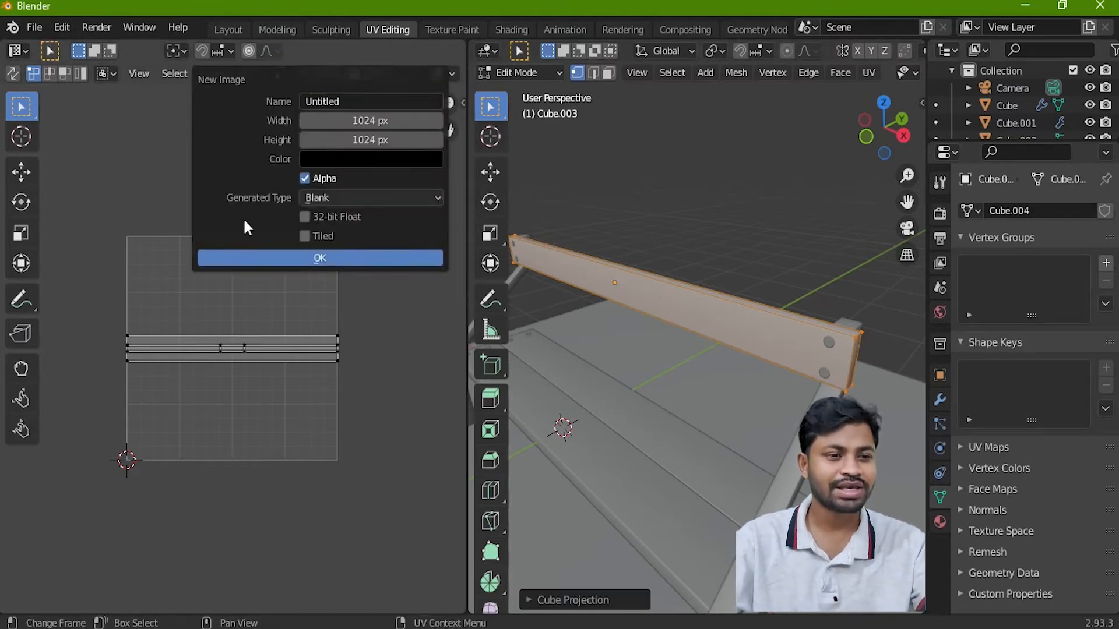
pyautogui.click(358, 199)
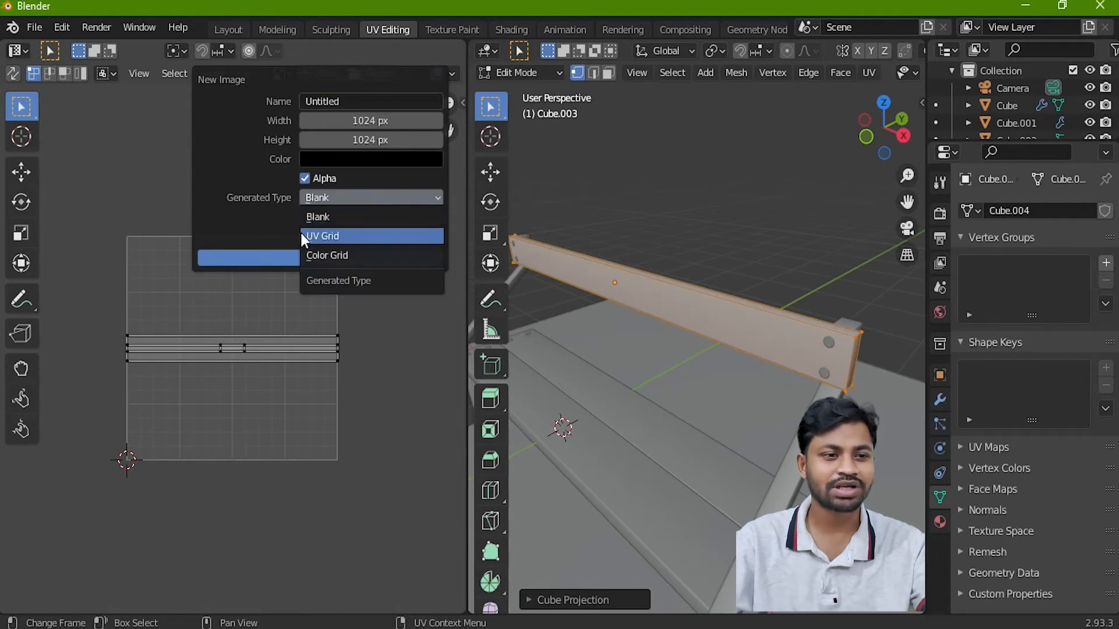
pyautogui.click(323, 236)
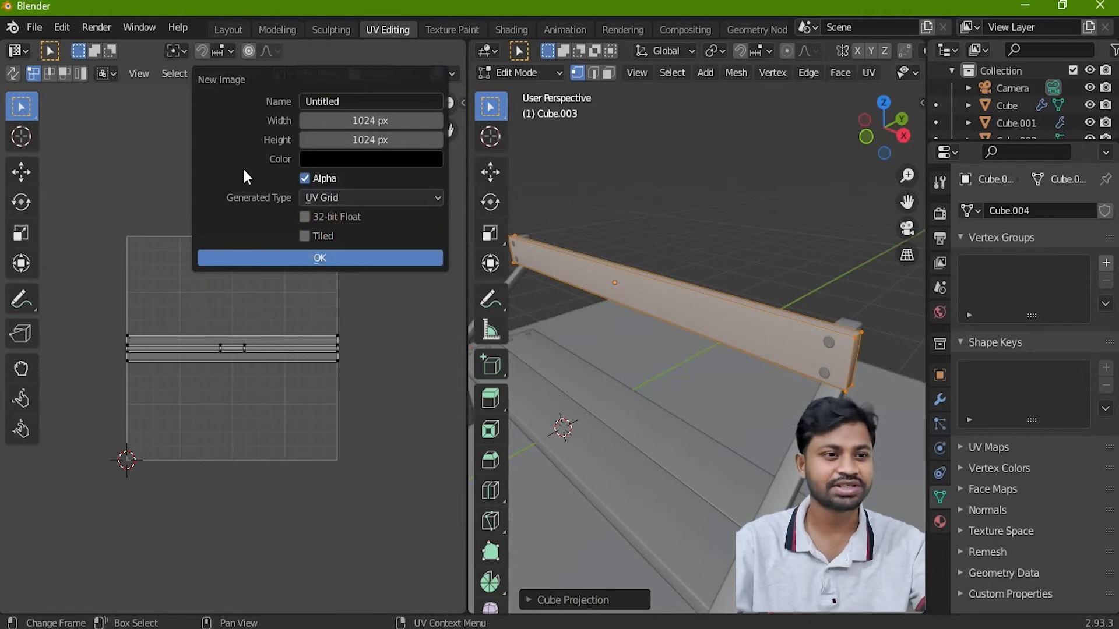
pyautogui.click(322, 259)
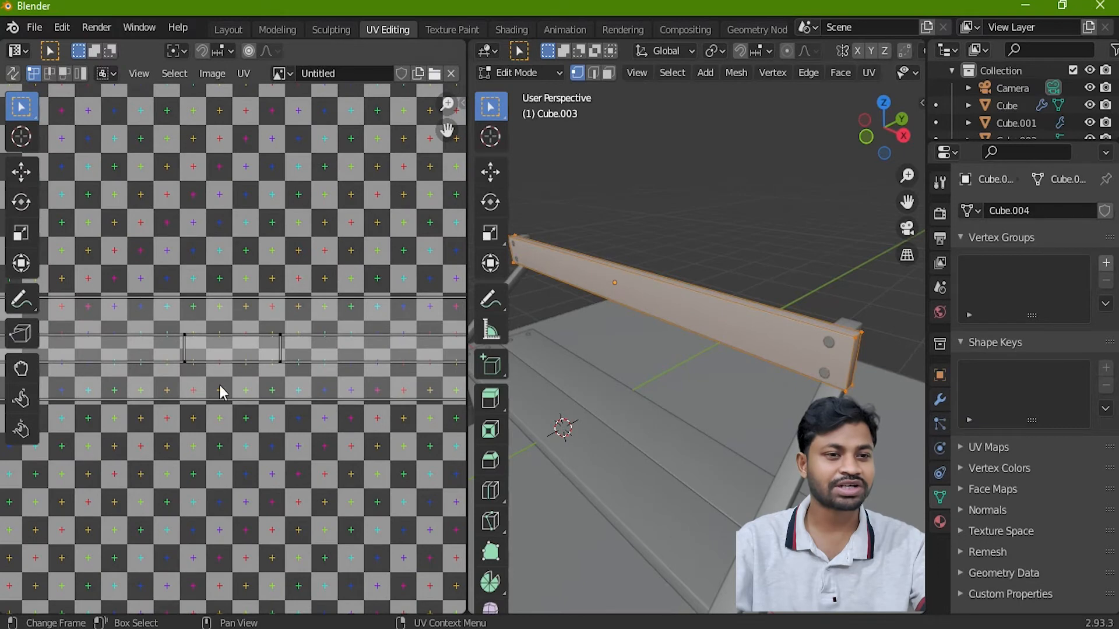
pyautogui.scroll(-8, 235, 320)
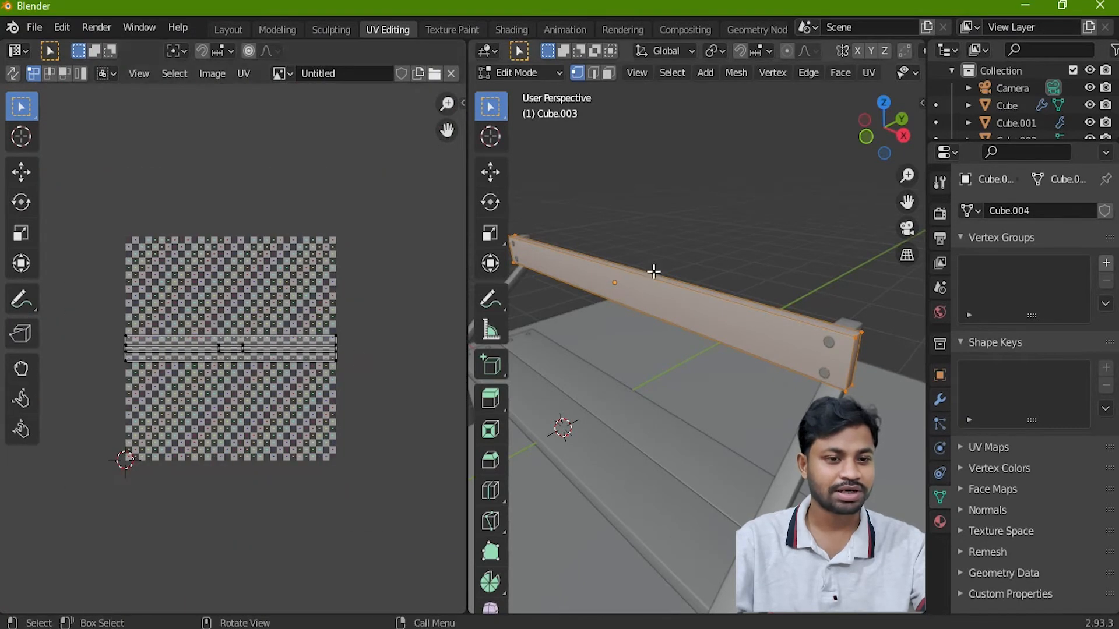
# Return the backrest plank to Object Mode and switch the 3D view to Material Preview shading.
pyautogui.press('Tab')
pyautogui.moveTo(680, 354); pyautogui.dragTo(740, 341, button='middle')
pyautogui.scroll(1, 710, 336)
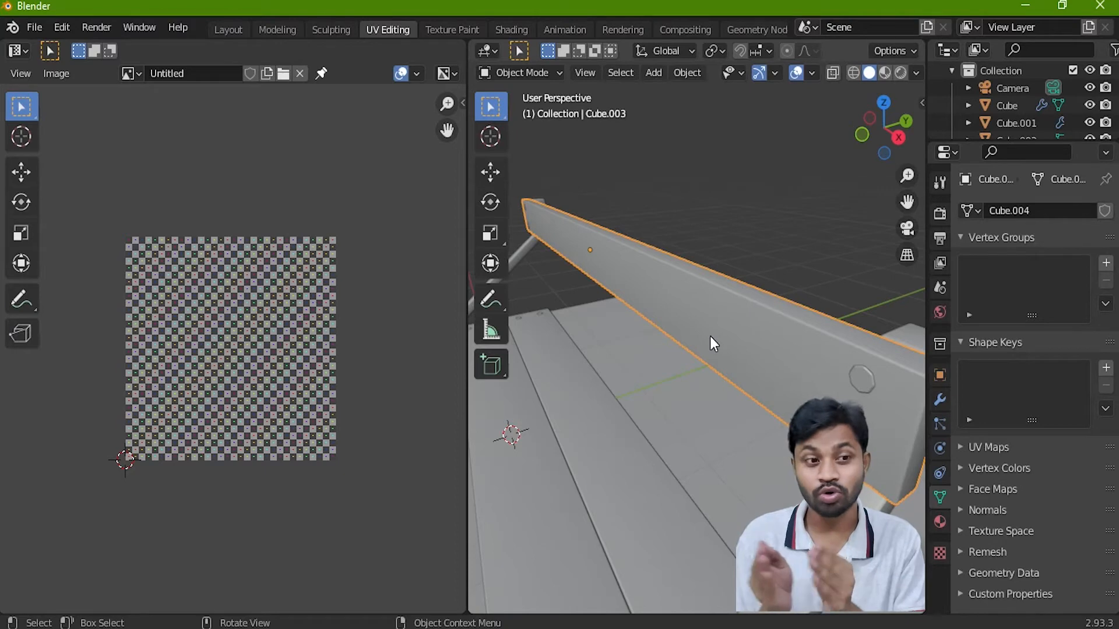
pyautogui.scroll(5, 285, 330)
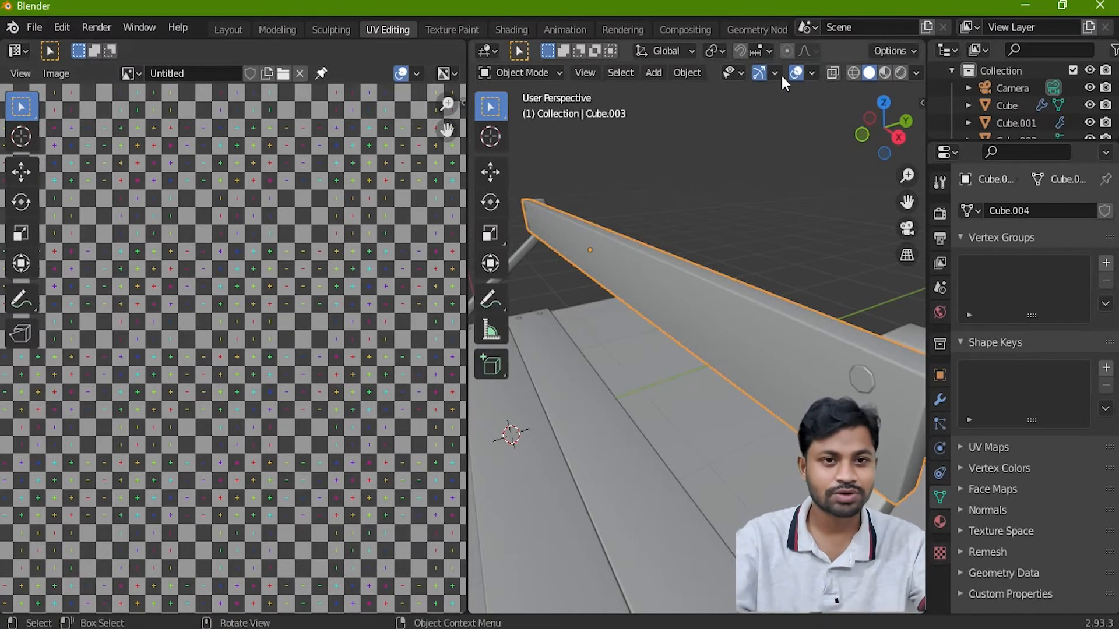
pyautogui.click(884, 73)
pyautogui.scroll(-4, 718, 282)
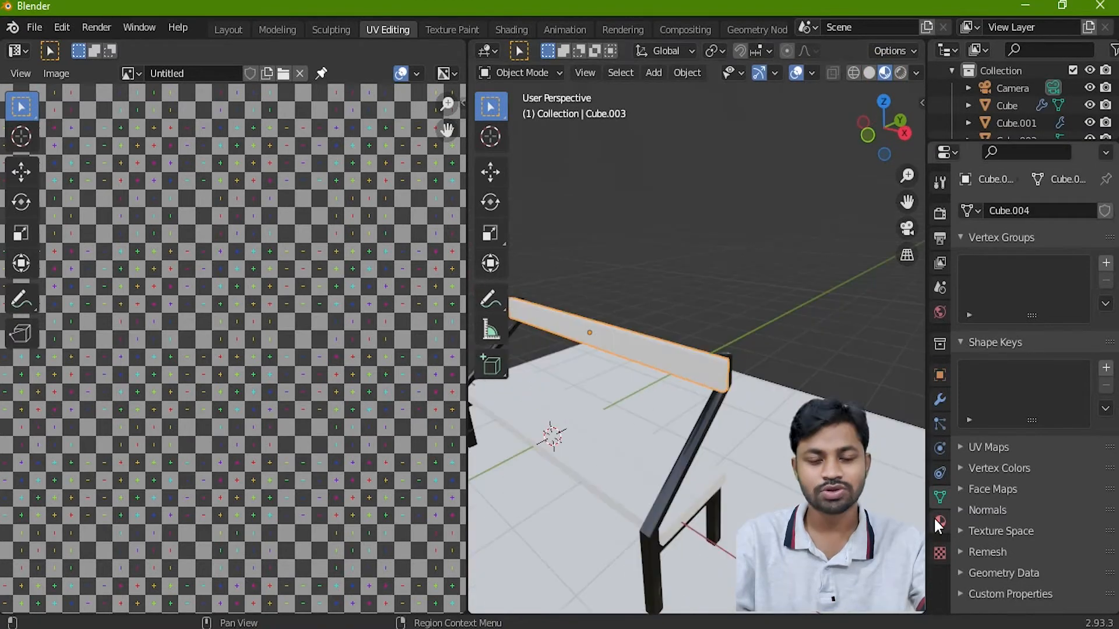
# Add an Image Texture to the base color of the plank's material and assign the Untitled UV grid image to it.
pyautogui.click(940, 522)
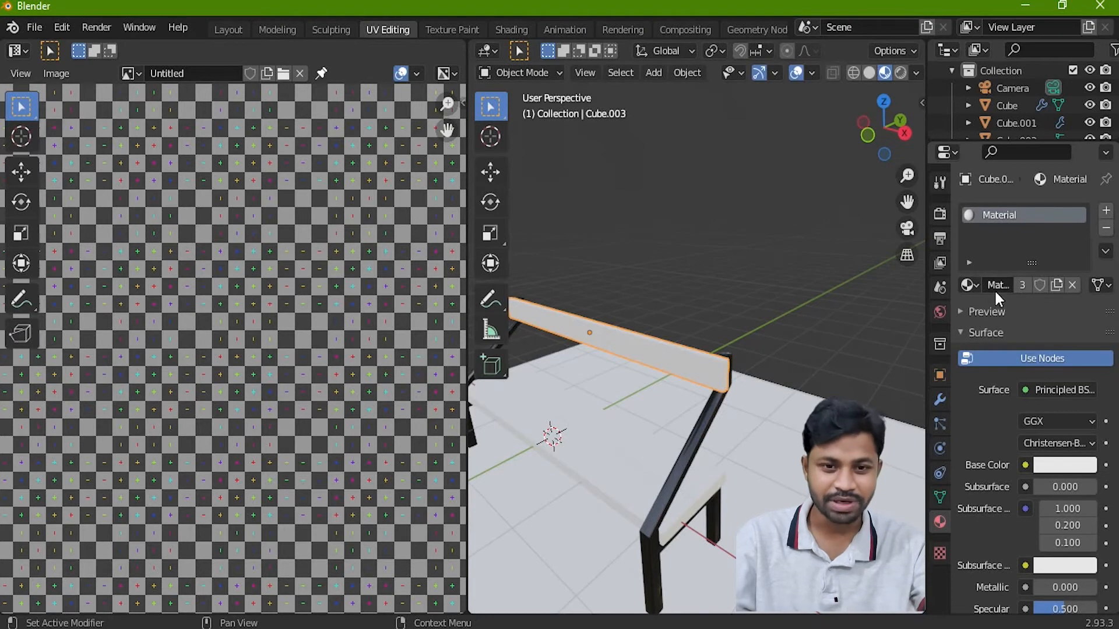
pyautogui.click(1025, 465)
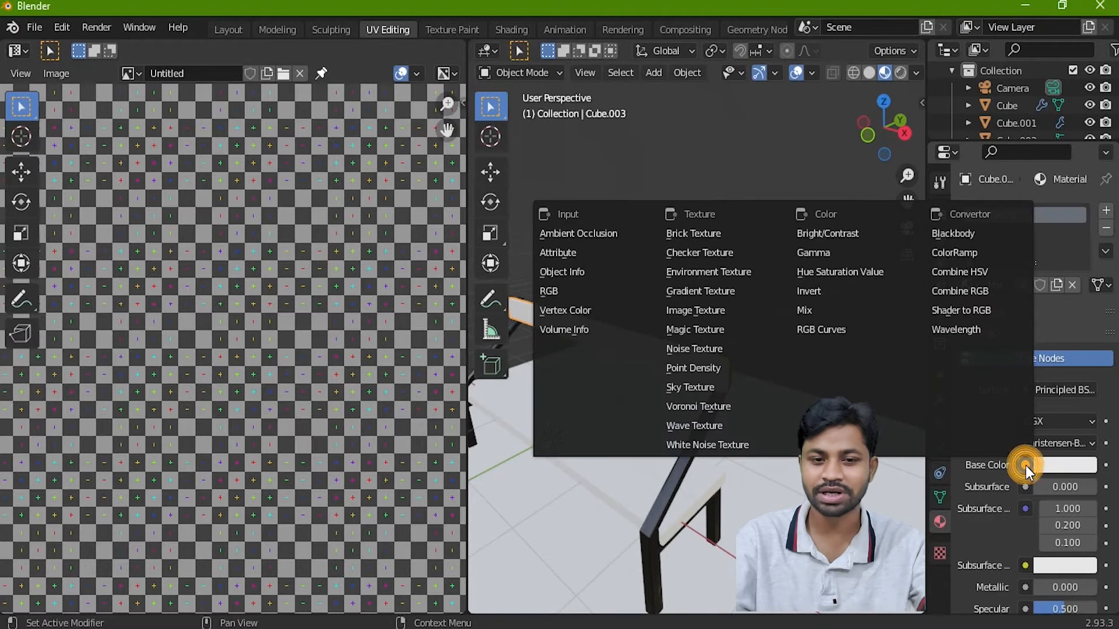
pyautogui.click(713, 308)
pyautogui.click(967, 488)
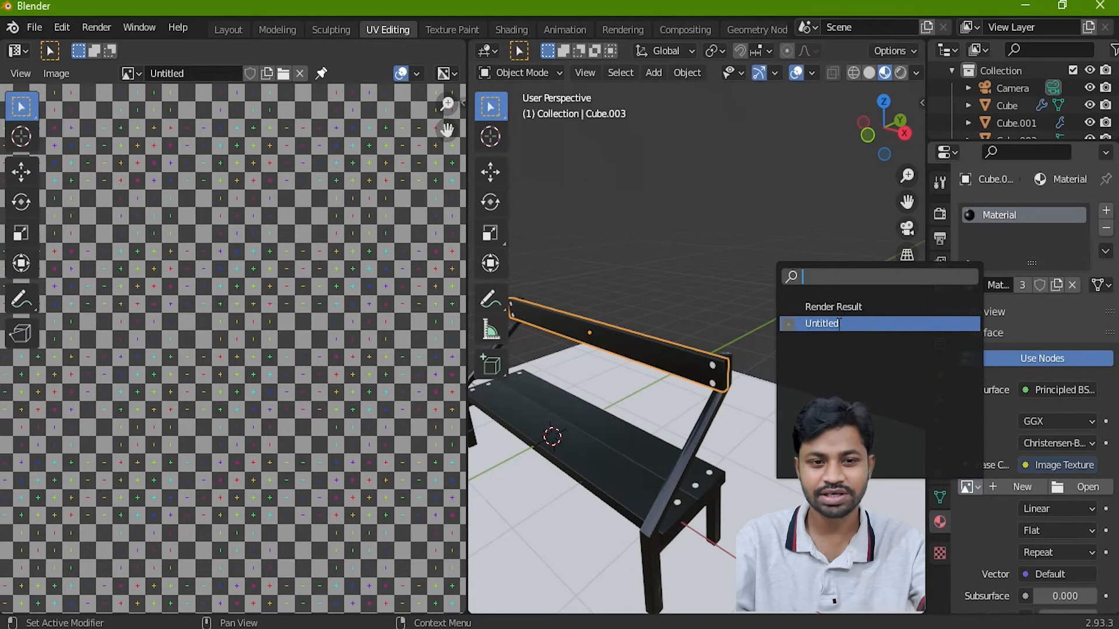
pyautogui.click(833, 324)
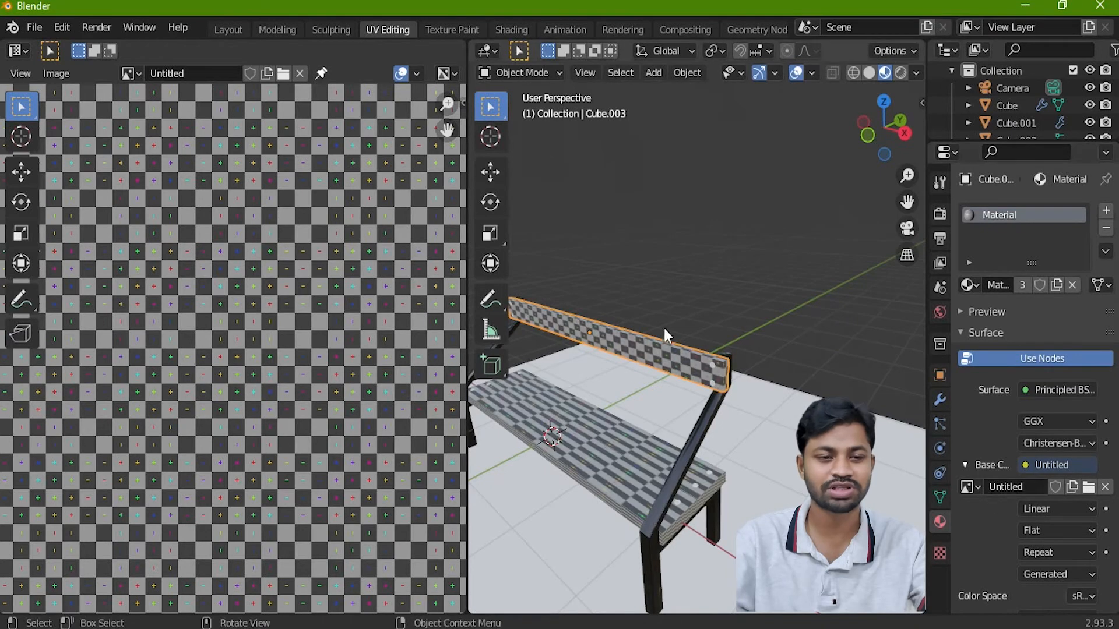
# Examine the checker pattern on the backrest plank up close and try to remap its UVs with Unwrap.
pyautogui.scroll(5, 718, 317)
pyautogui.moveTo(721, 334); pyautogui.dragTo(766, 464, button='middle')
pyautogui.moveTo(779, 344); pyautogui.dragTo(724, 372, button='middle')
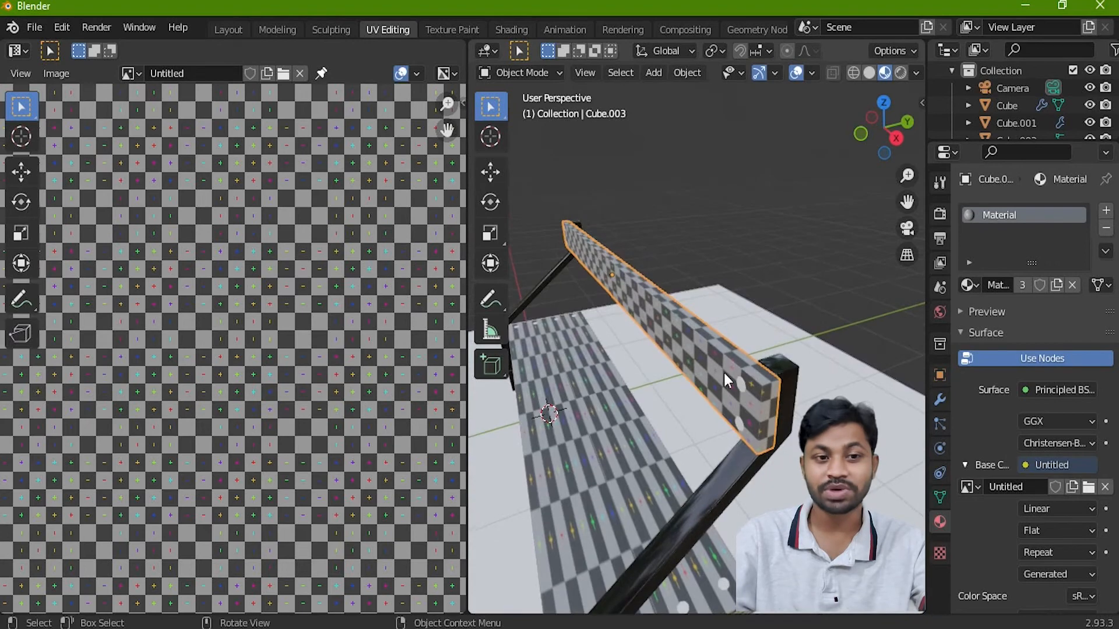
pyautogui.press('Tab')
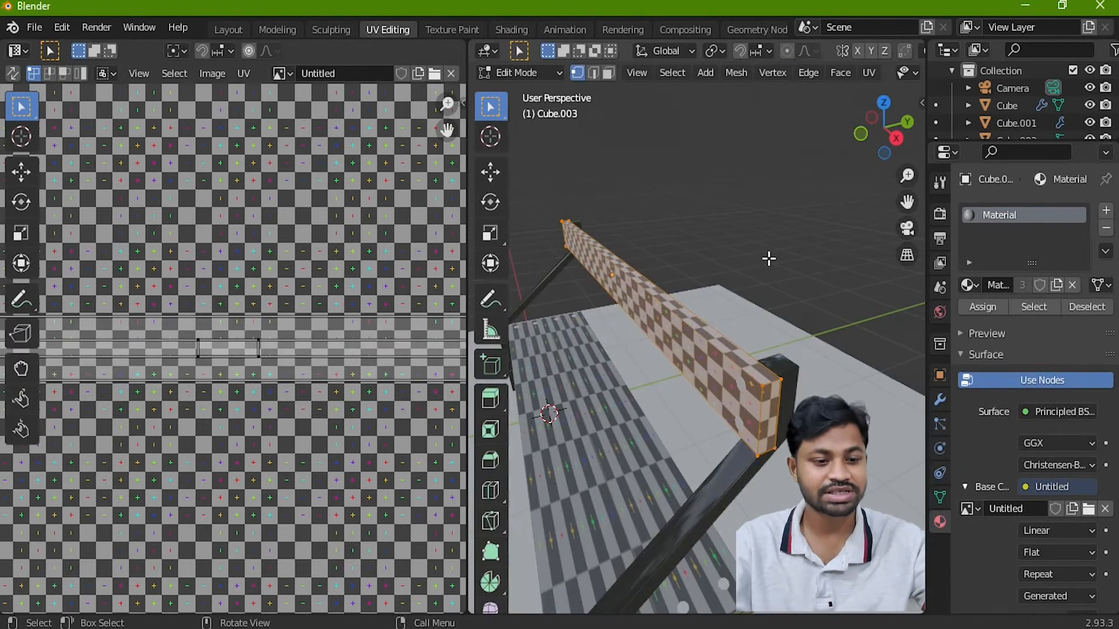
pyautogui.press('u')
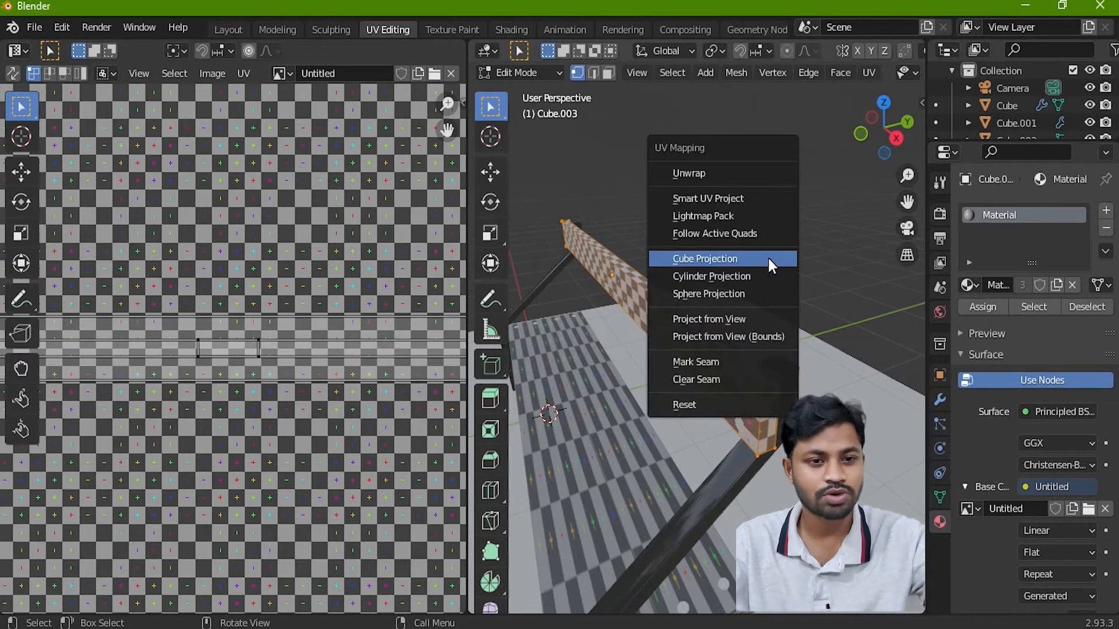
pyautogui.click(711, 173)
pyautogui.moveTo(694, 327); pyautogui.dragTo(732, 346, button='middle')
pyautogui.press('Tab')
pyautogui.scroll(-4, 732, 349)
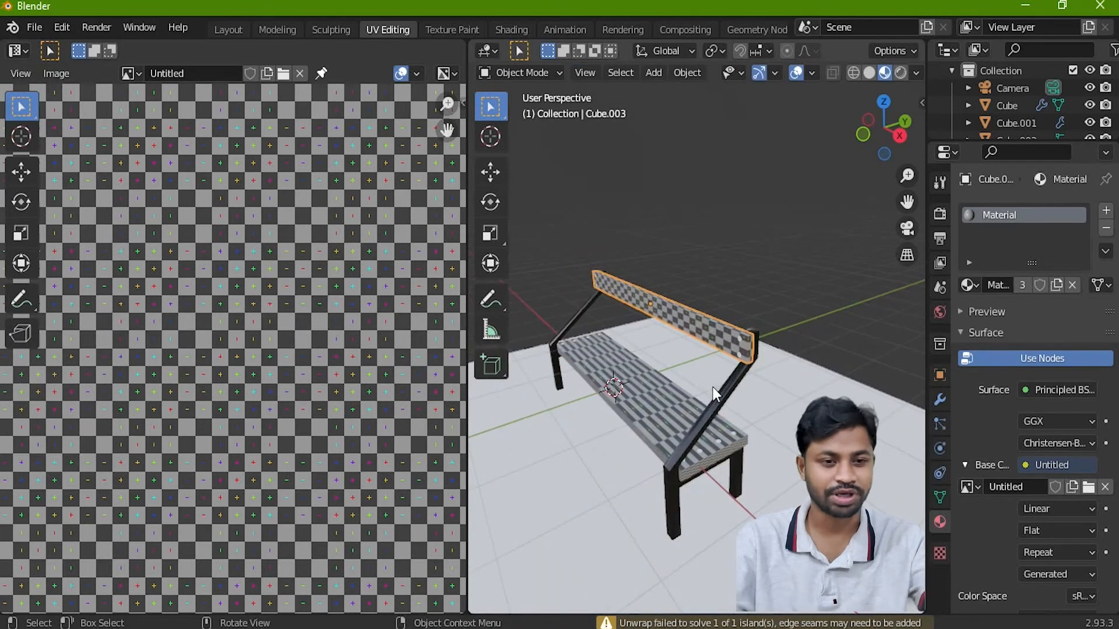
# Map the UVs of the Cube.001 seat plank with Cube Projection and return to Object Mode.
pyautogui.moveTo(710, 417); pyautogui.dragTo(677, 417, button='middle')
pyautogui.scroll(2, 721, 416)
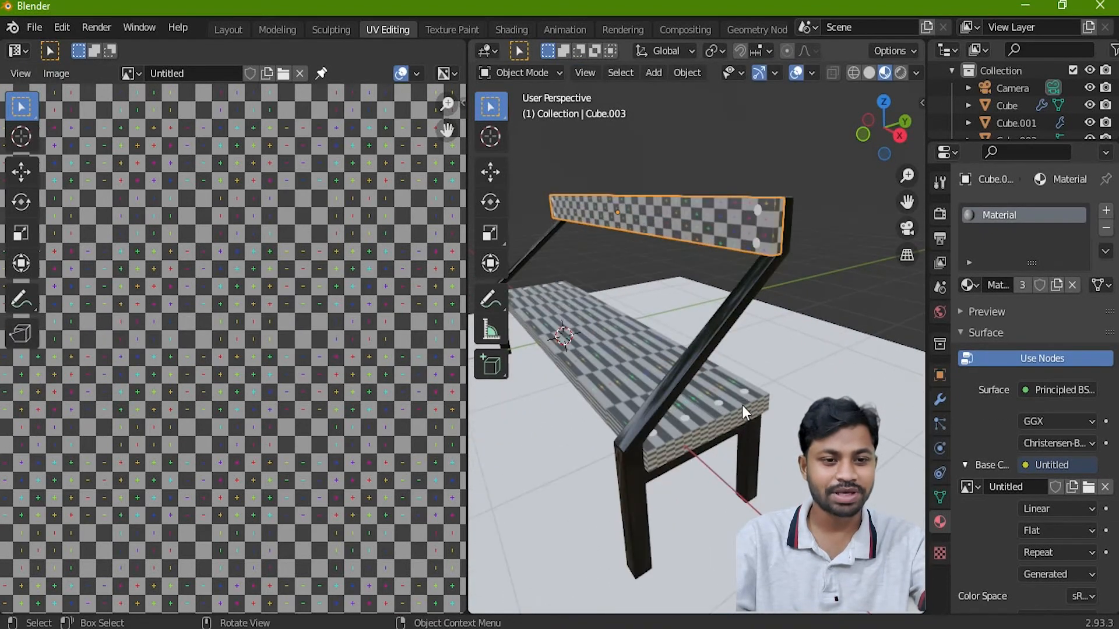
pyautogui.click(742, 410)
pyautogui.moveTo(754, 414); pyautogui.dragTo(747, 411, button='middle')
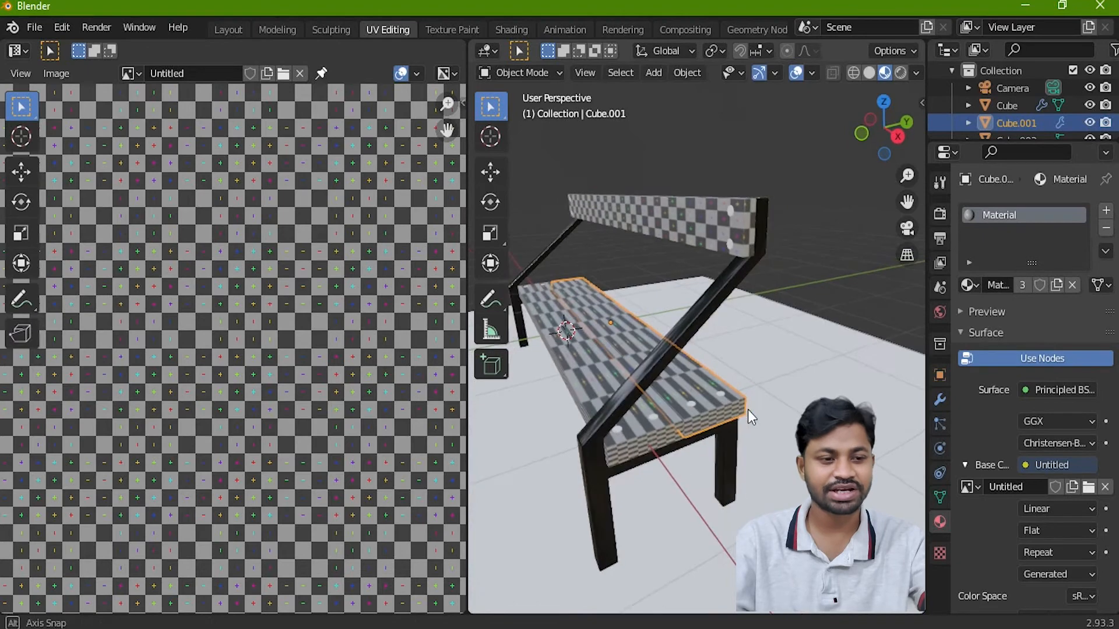
pyautogui.press('Tab')
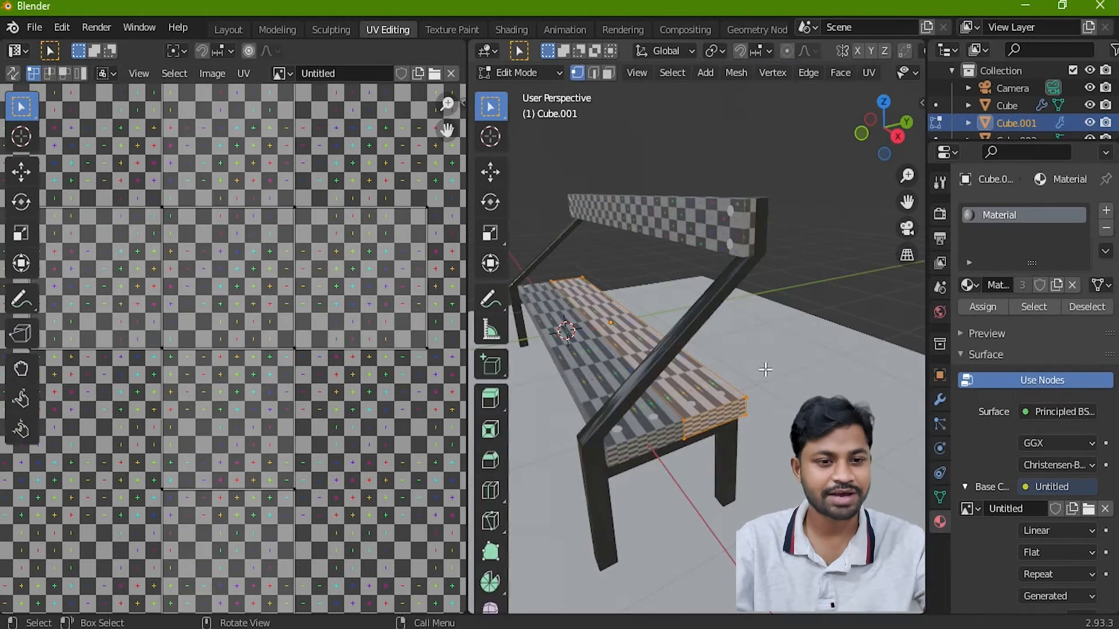
pyautogui.press('u')
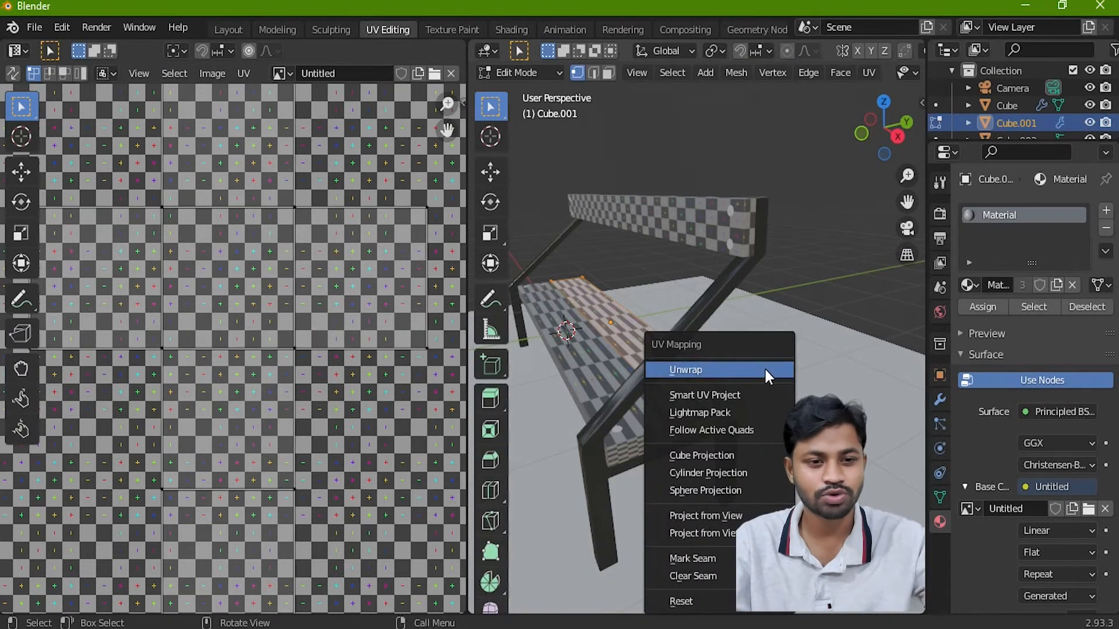
pyautogui.click(737, 456)
pyautogui.moveTo(737, 455); pyautogui.dragTo(668, 415, button='middle')
pyautogui.scroll(3, 661, 422)
pyautogui.scroll(-1, 631, 410)
pyautogui.press('Tab')
# Apply Cube Projection to the UVs of the other seat plank, Cube, and leave Edit Mode.
pyautogui.click(674, 396)
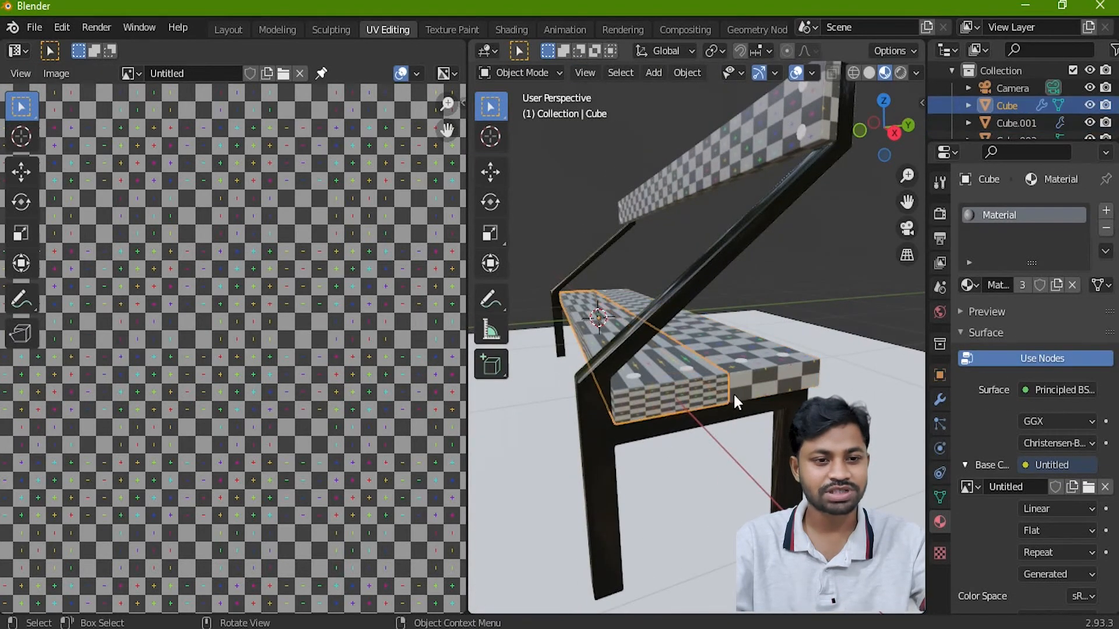
pyautogui.moveTo(734, 393); pyautogui.dragTo(733, 404, button='middle')
pyautogui.press('Tab')
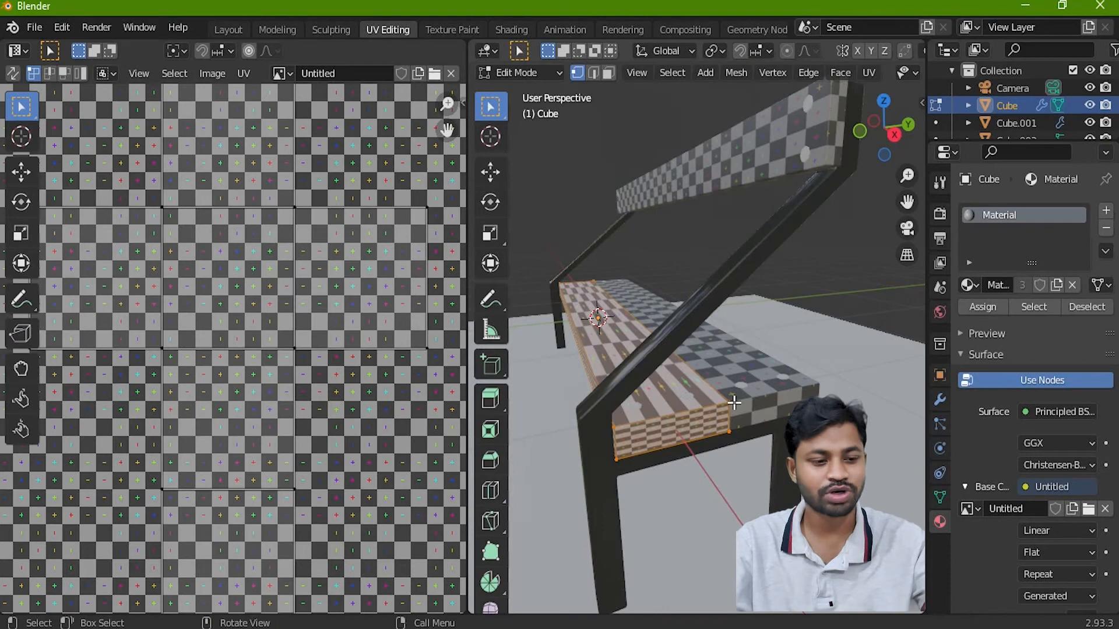
pyautogui.press('u')
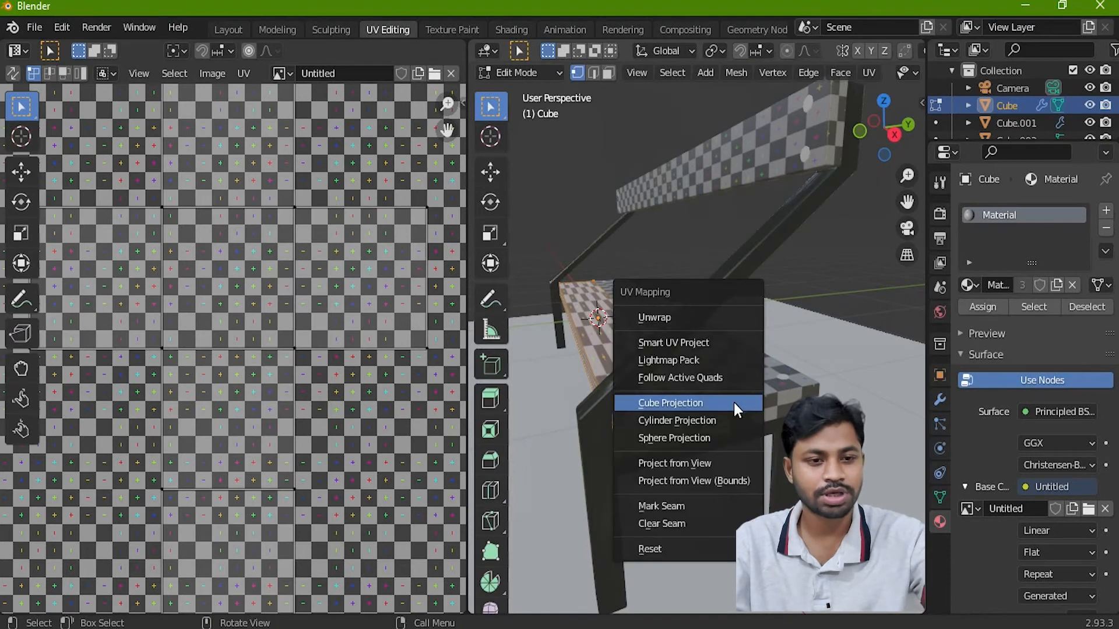
pyautogui.click(663, 403)
pyautogui.moveTo(710, 425); pyautogui.dragTo(688, 366, button='middle')
pyautogui.press('Tab')
# Assign the existing Steel material to both bolts at the near end of the backrest plank.
pyautogui.scroll(4, 648, 391)
pyautogui.click(769, 239)
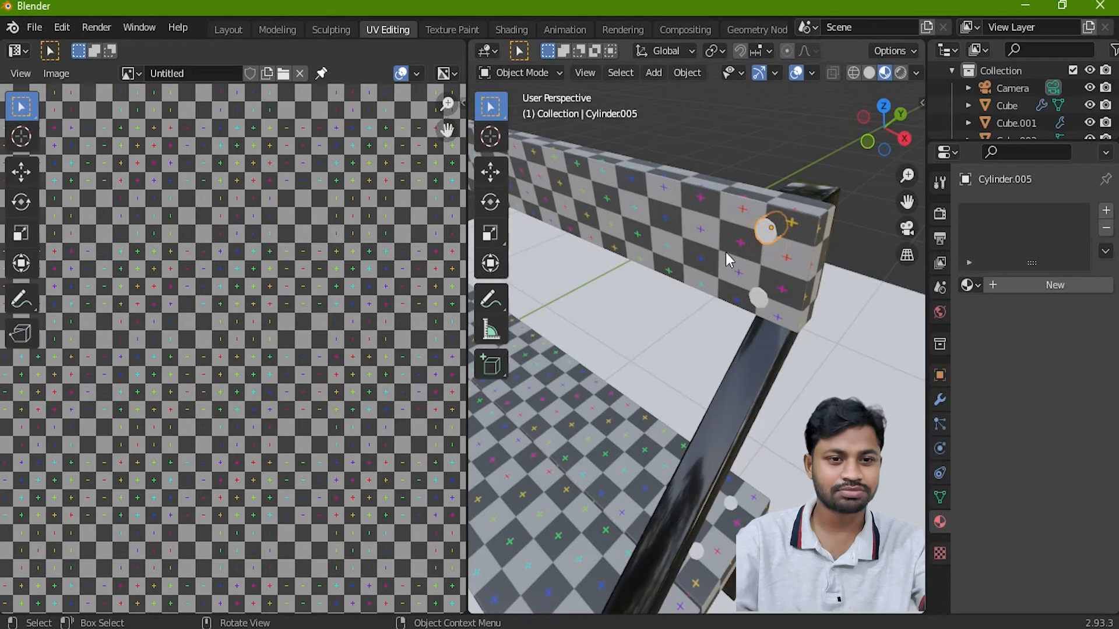
pyautogui.click(971, 285)
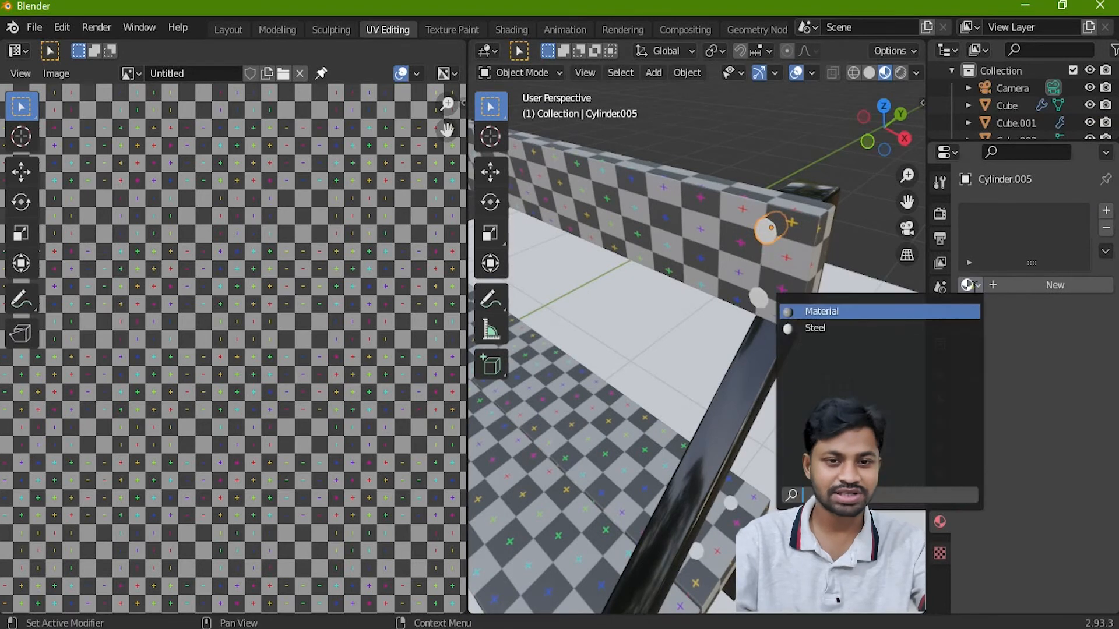
pyautogui.click(827, 327)
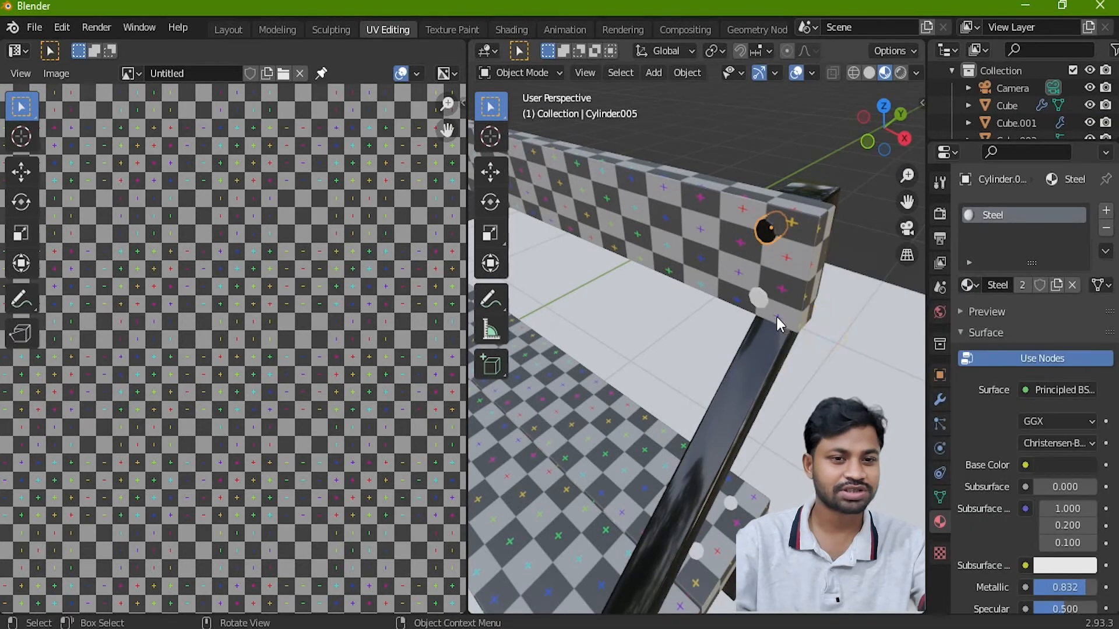
pyautogui.click(762, 302)
pyautogui.click(969, 285)
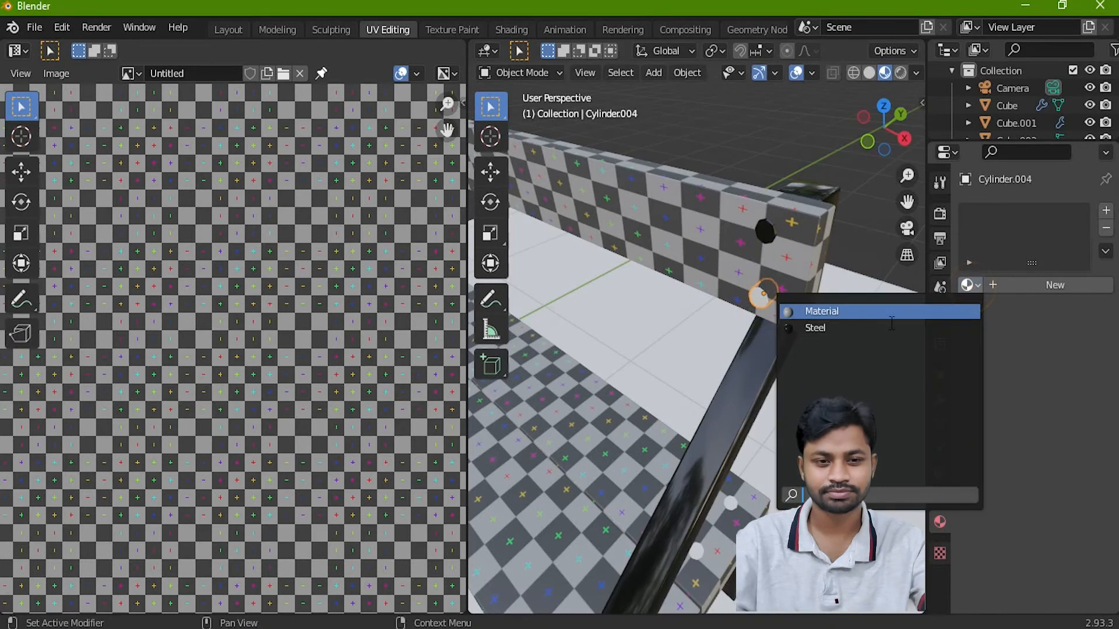
pyautogui.click(862, 327)
pyautogui.moveTo(777, 393); pyautogui.dragTo(736, 370, button='middle')
pyautogui.click(738, 370)
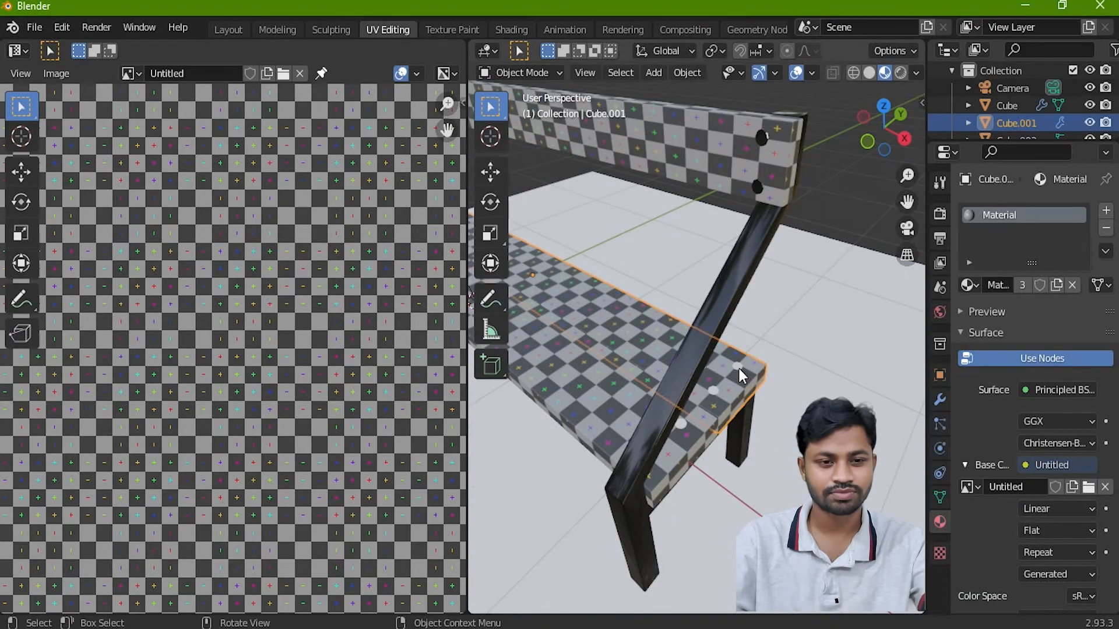
# Assign the existing Steel material to both bolts, Cylinder.002 and Cylinder.003, at the near end of the Cube.001 seat plank.
pyautogui.click(738, 369)
pyautogui.click(738, 369)
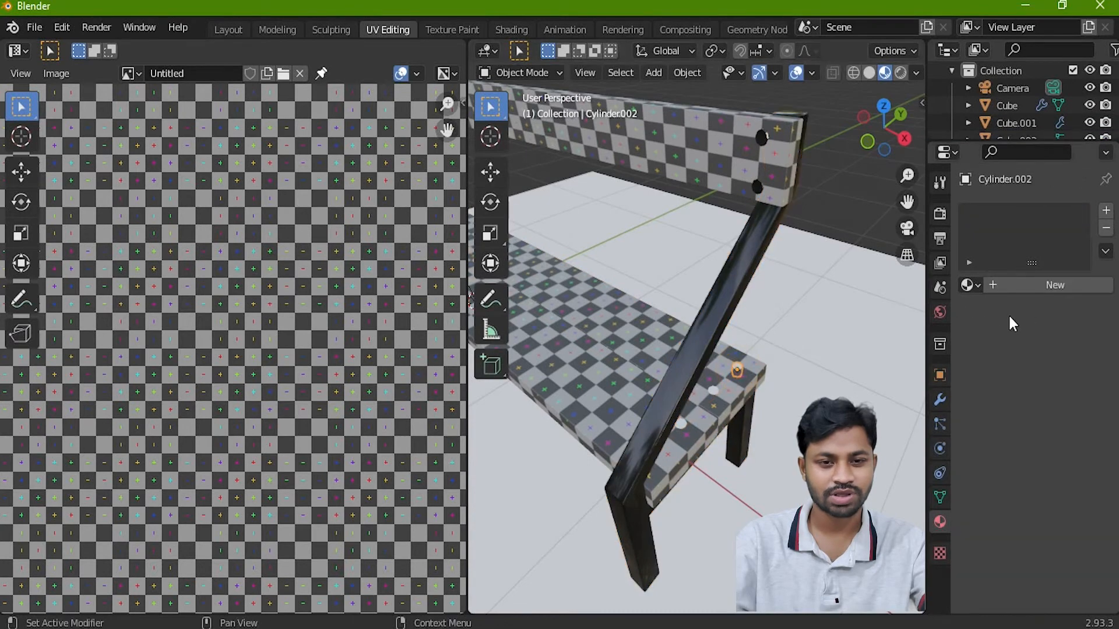
pyautogui.click(969, 285)
pyautogui.click(912, 327)
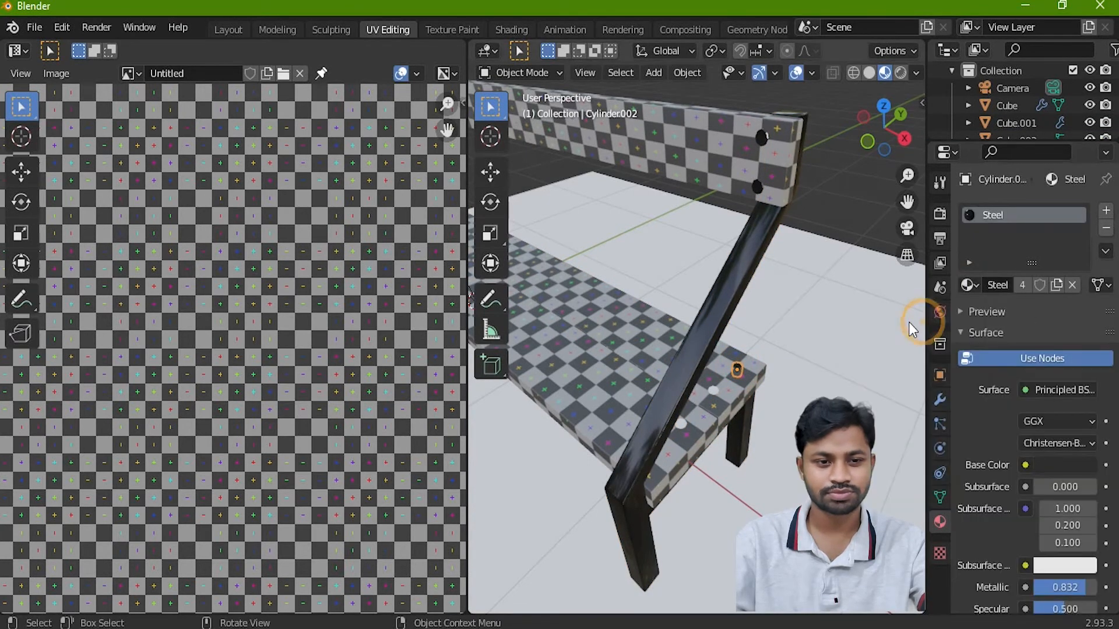
pyautogui.click(711, 389)
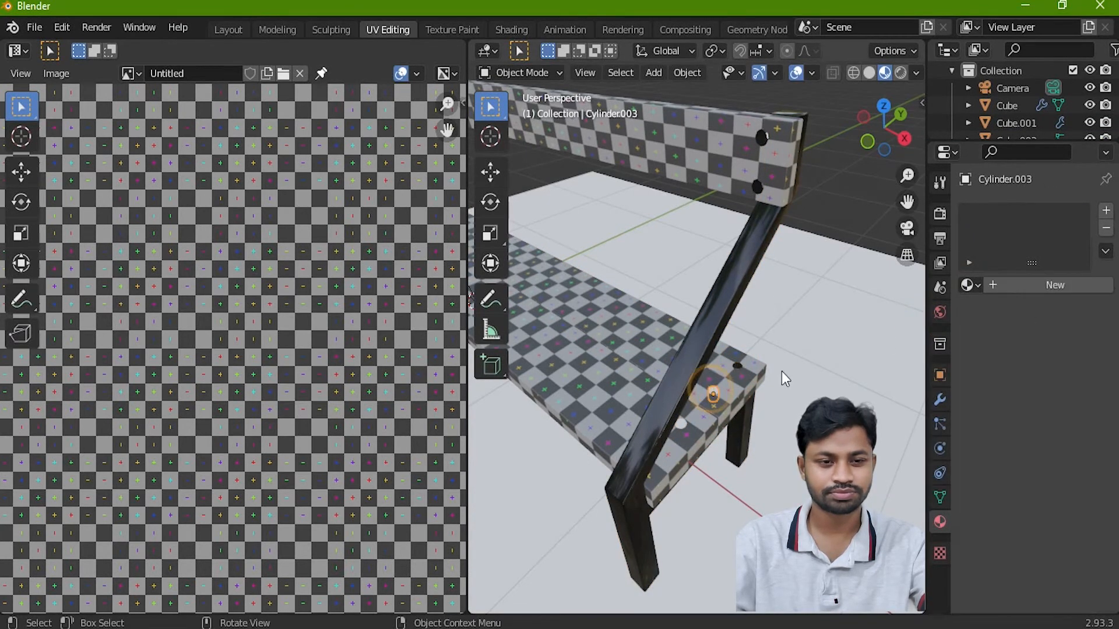
pyautogui.click(970, 285)
pyautogui.click(886, 328)
# Assign the existing Steel material to the two bolts of the other seat plank, Cylinder and Cylinder.001.
pyautogui.moveTo(680, 438); pyautogui.dragTo(618, 411, button='middle')
pyautogui.click(557, 383)
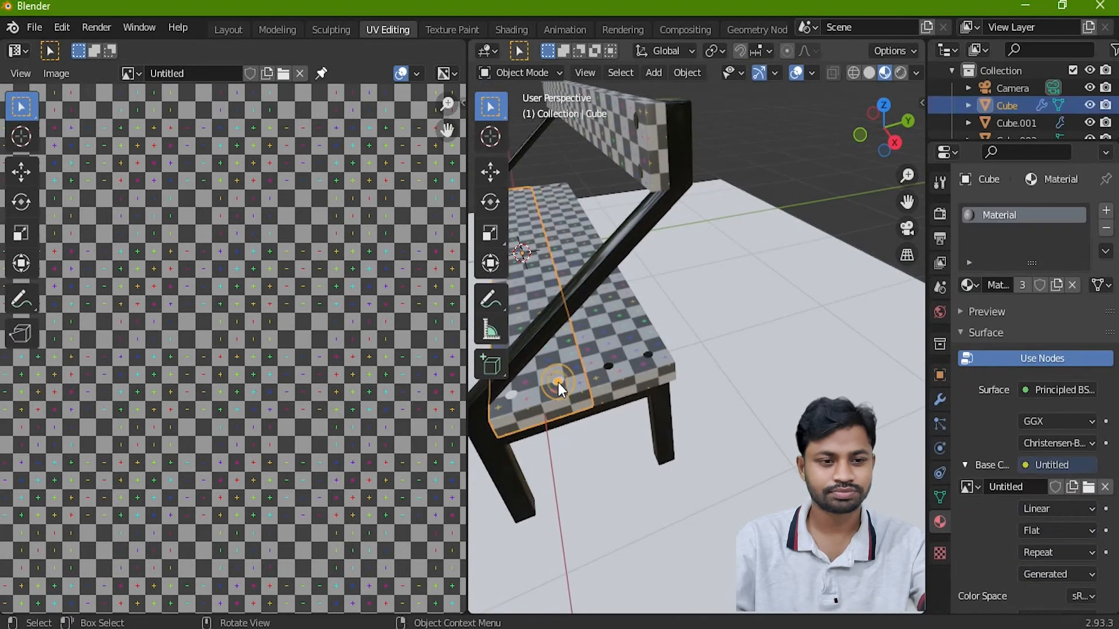
pyautogui.click(969, 285)
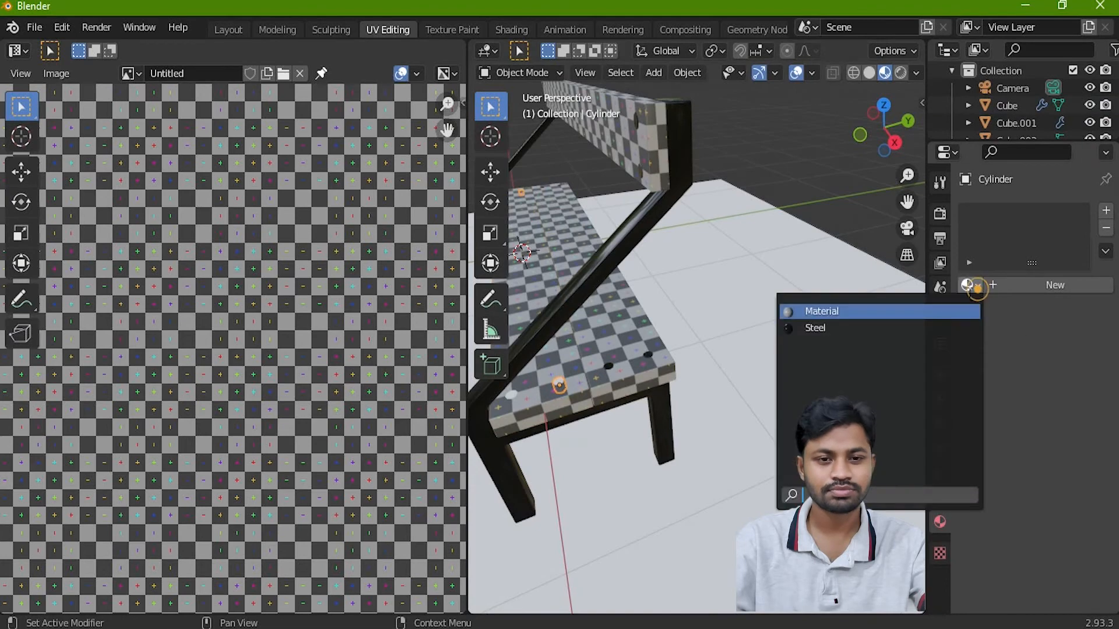
pyautogui.click(892, 328)
pyautogui.moveTo(624, 422); pyautogui.dragTo(537, 402, button='middle')
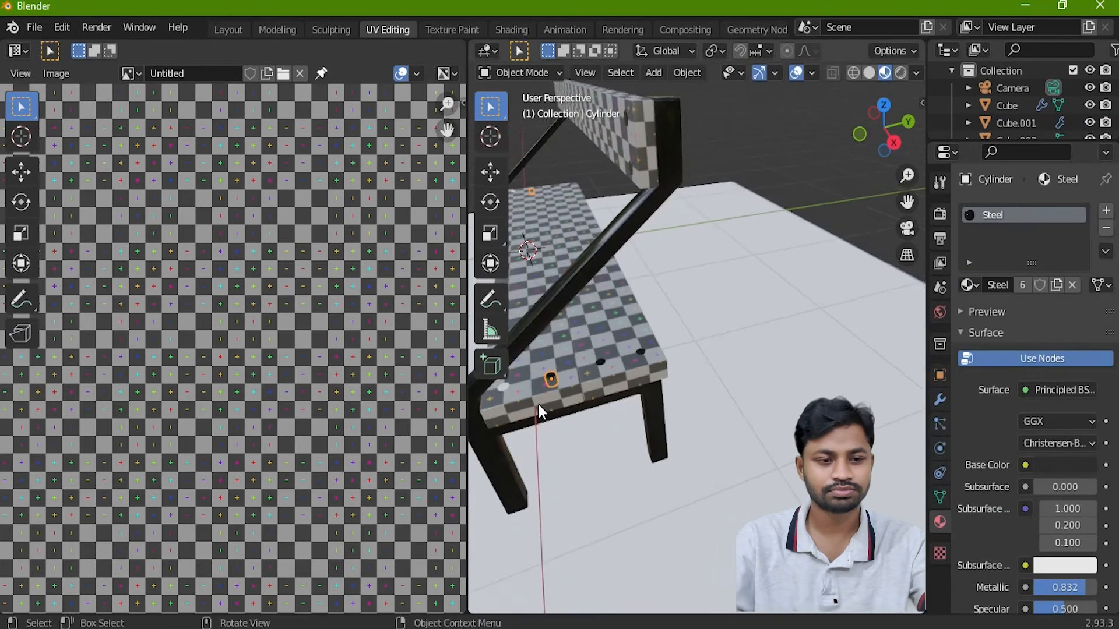
pyautogui.click(510, 387)
pyautogui.click(506, 388)
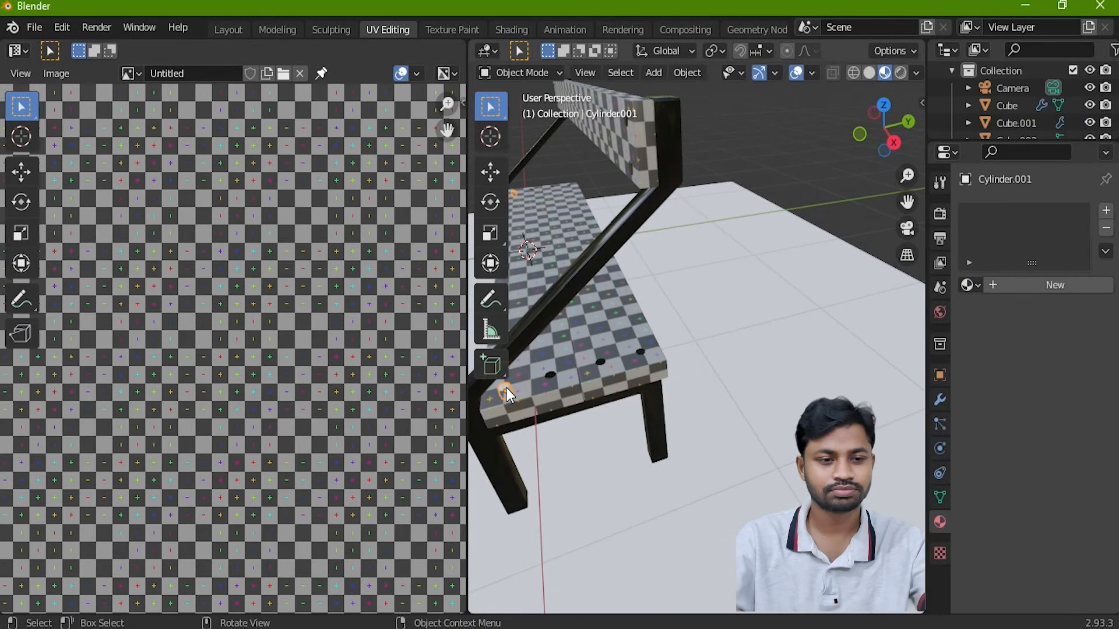
pyautogui.click(969, 285)
pyautogui.click(865, 328)
# Apply the Bevel and Mirror modifiers on the Cylinder.001 bolt, Bevel first.
pyautogui.moveTo(846, 340); pyautogui.dragTo(768, 430, button='middle')
pyautogui.click(939, 402)
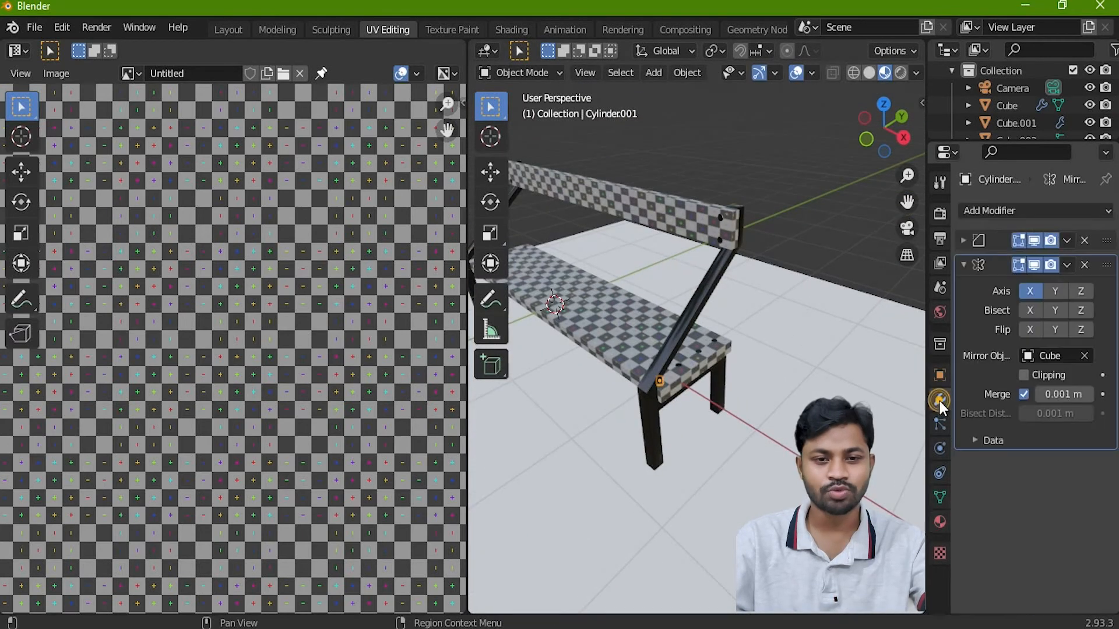
pyautogui.click(962, 242)
pyautogui.click(1067, 238)
pyautogui.click(1043, 261)
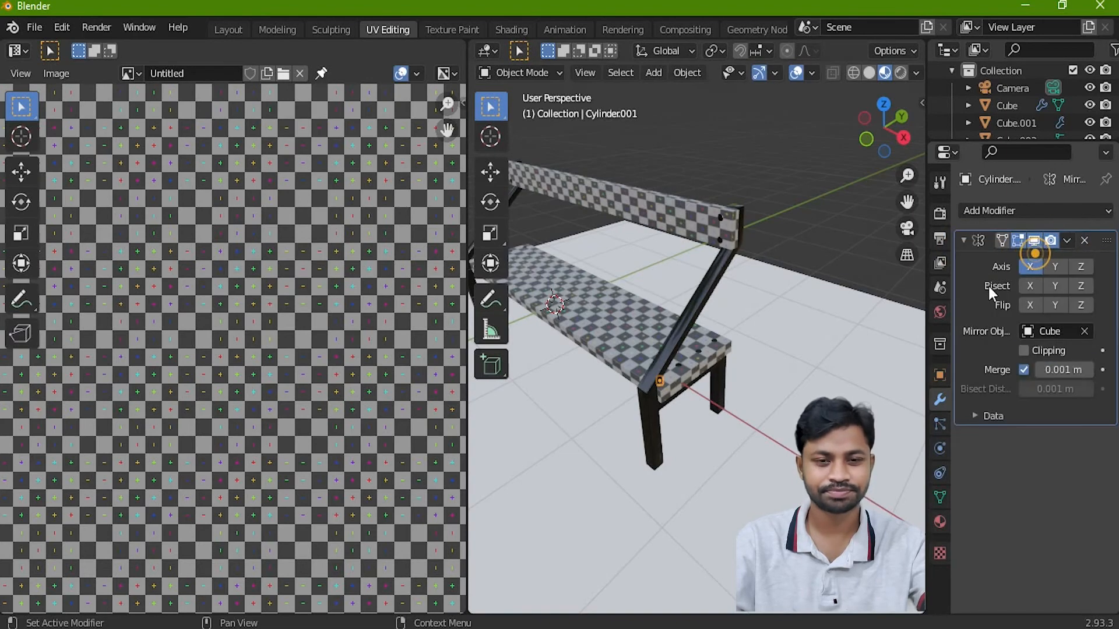
pyautogui.click(1066, 241)
pyautogui.click(1044, 258)
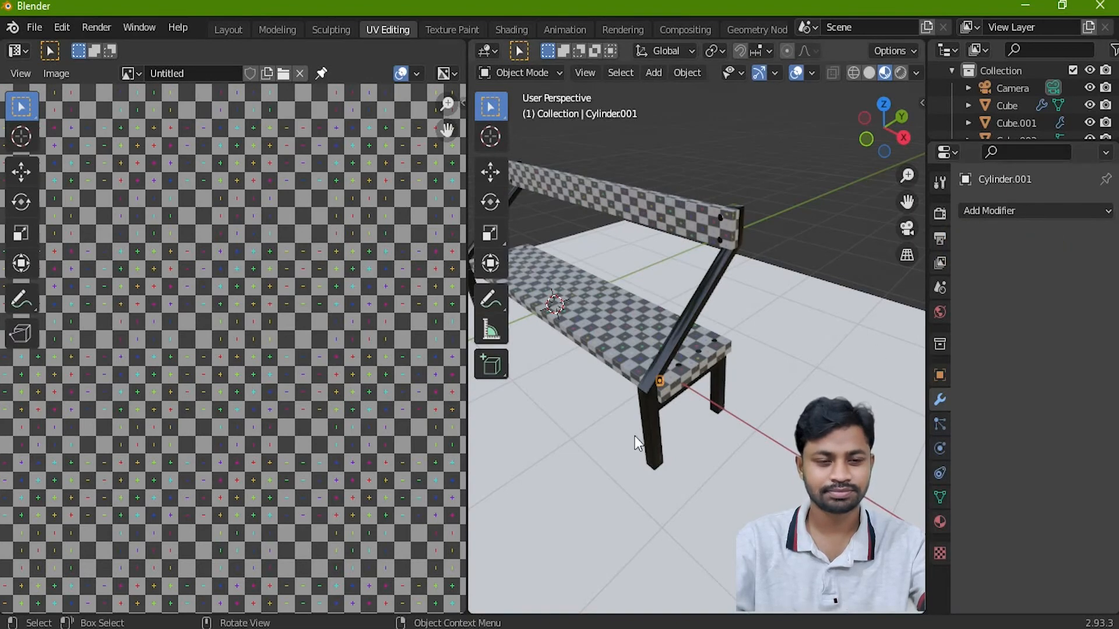
# Select the neighbouring Cylinder bolt on the same seat plank and apply its Bevel and Mirror modifiers.
pyautogui.scroll(6, 596, 425)
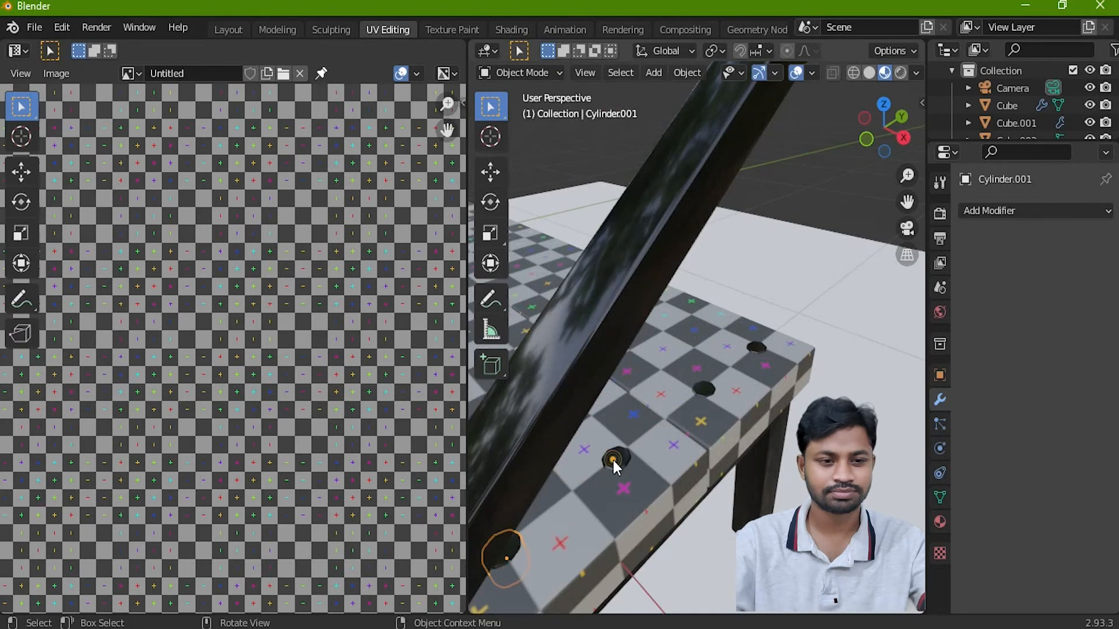
pyautogui.click(612, 458)
pyautogui.click(1066, 240)
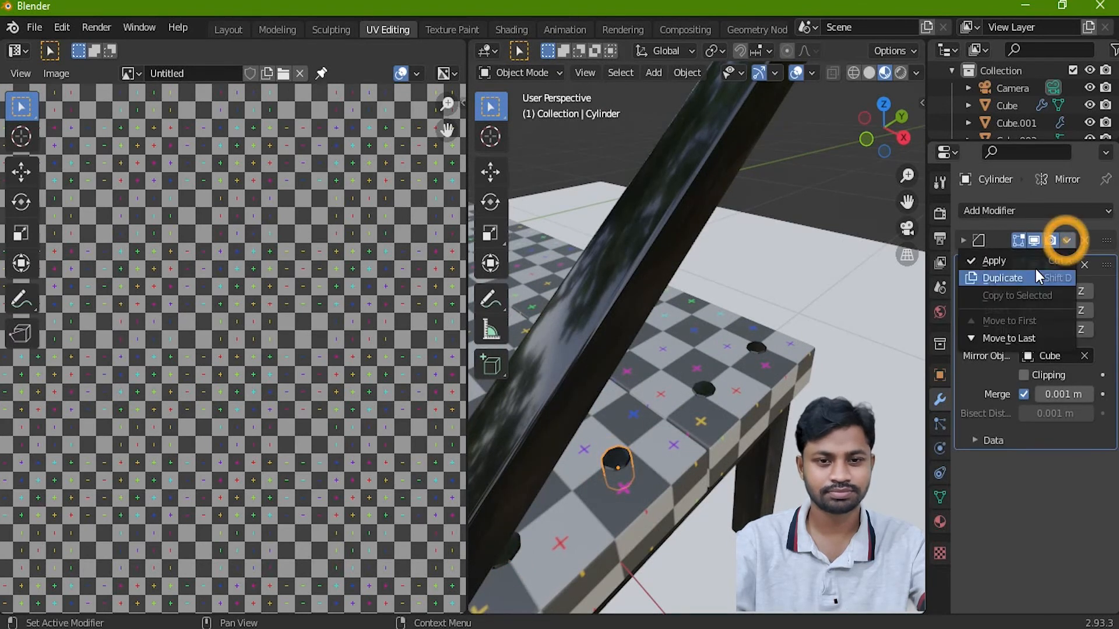
pyautogui.click(1034, 261)
pyautogui.click(1067, 241)
pyautogui.click(1044, 261)
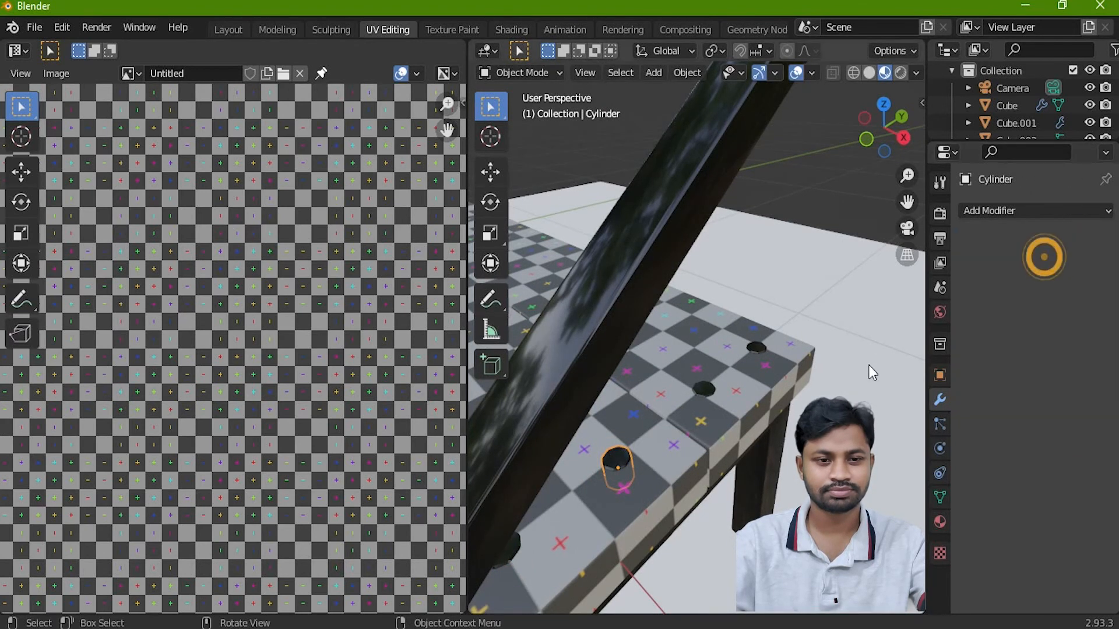
# Apply both modifiers, Bevel and Mirror, on the Cylinder.003 bolt of the Cube.001 seat plank.
pyautogui.click(702, 389)
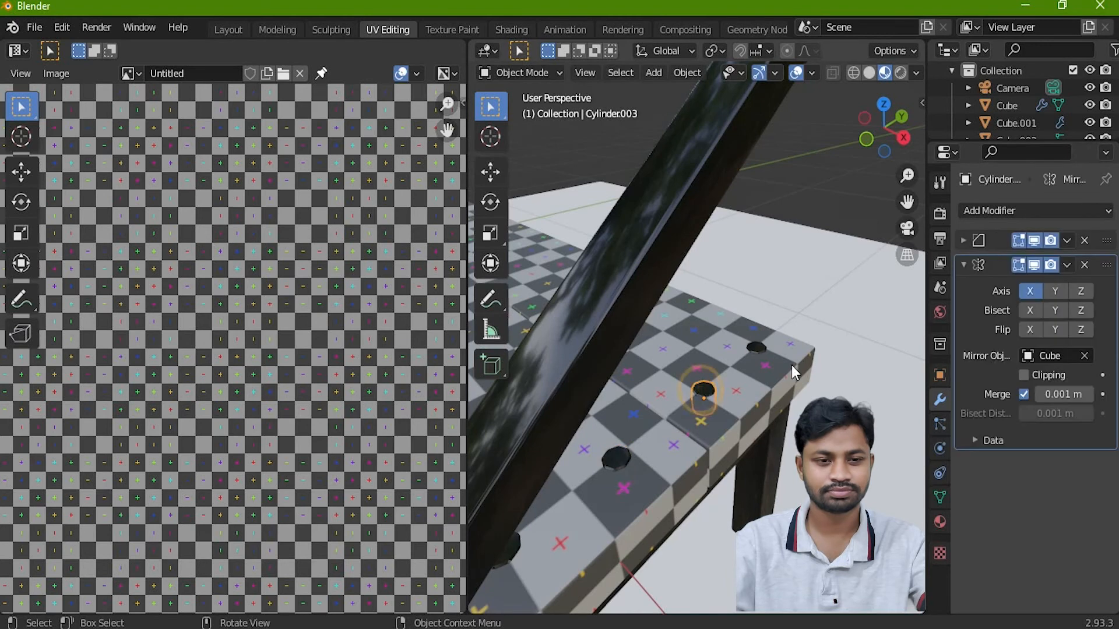
pyautogui.click(1067, 241)
pyautogui.click(1056, 257)
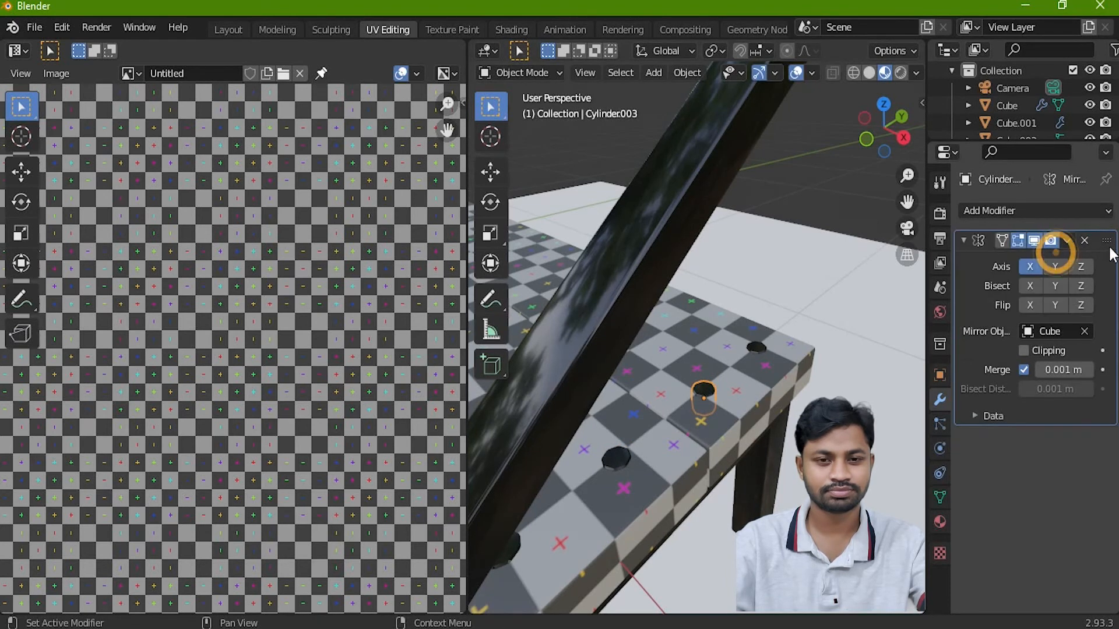
pyautogui.click(1068, 240)
pyautogui.click(1025, 258)
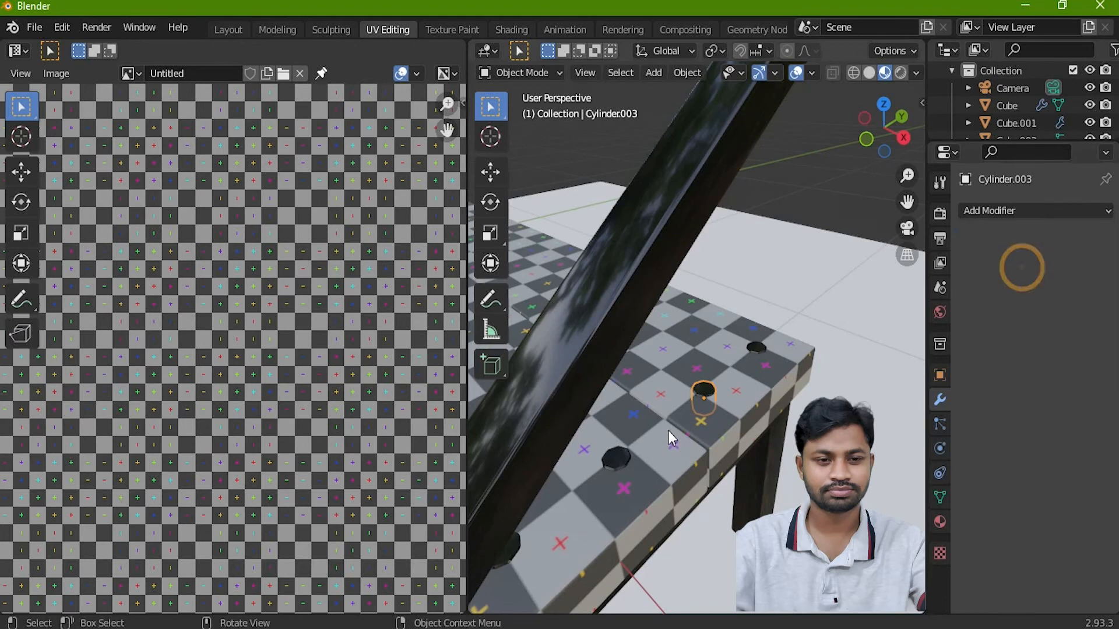
# Apply the Bevel and Mirror modifiers on the outermost seat bolt, Cylinder.002.
pyautogui.click(754, 350)
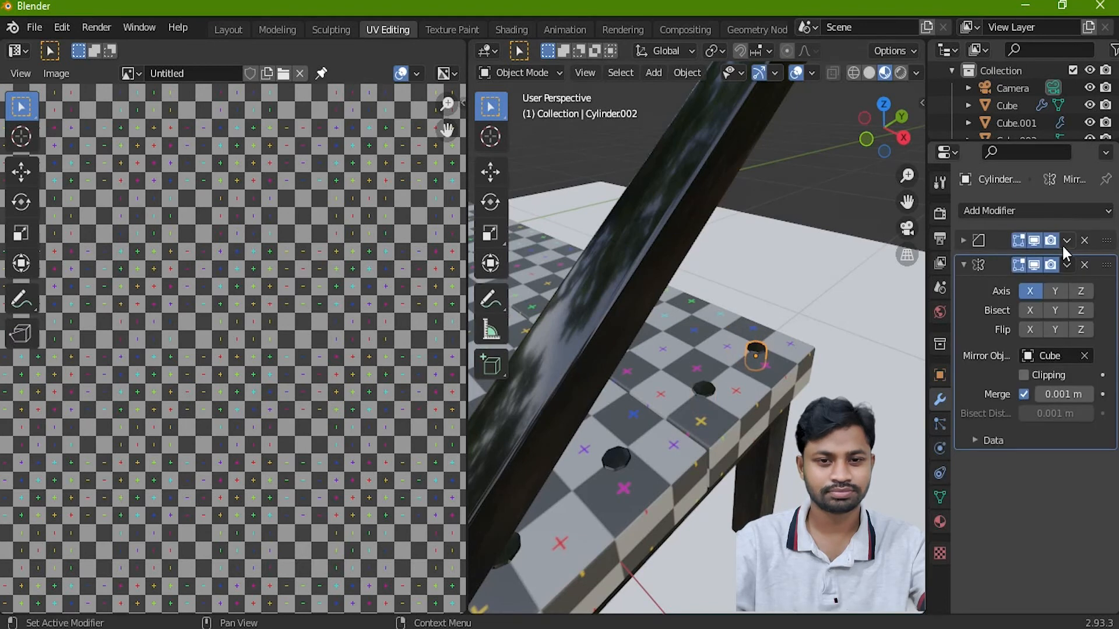
pyautogui.click(1066, 241)
pyautogui.click(1026, 261)
pyautogui.click(1067, 241)
pyautogui.click(1026, 260)
# Inspect the bench from several angles and check the modifiers of the ground plane, the steel frame and the Cube seat plank.
pyautogui.scroll(-5, 763, 392)
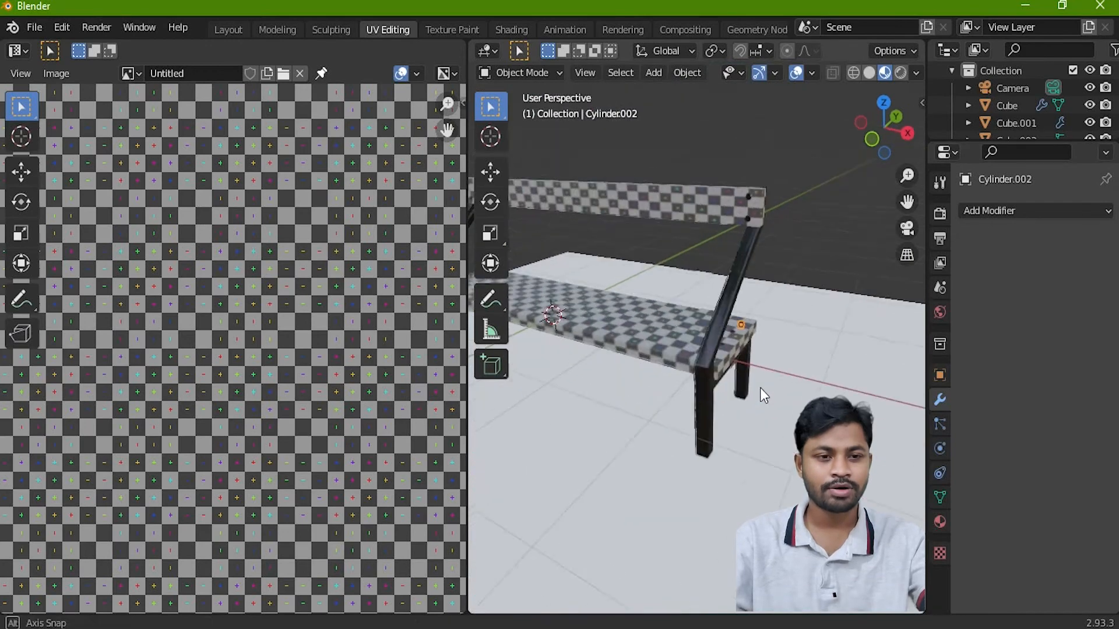
pyautogui.moveTo(771, 391); pyautogui.dragTo(728, 400, button='middle')
pyautogui.scroll(2, 728, 400)
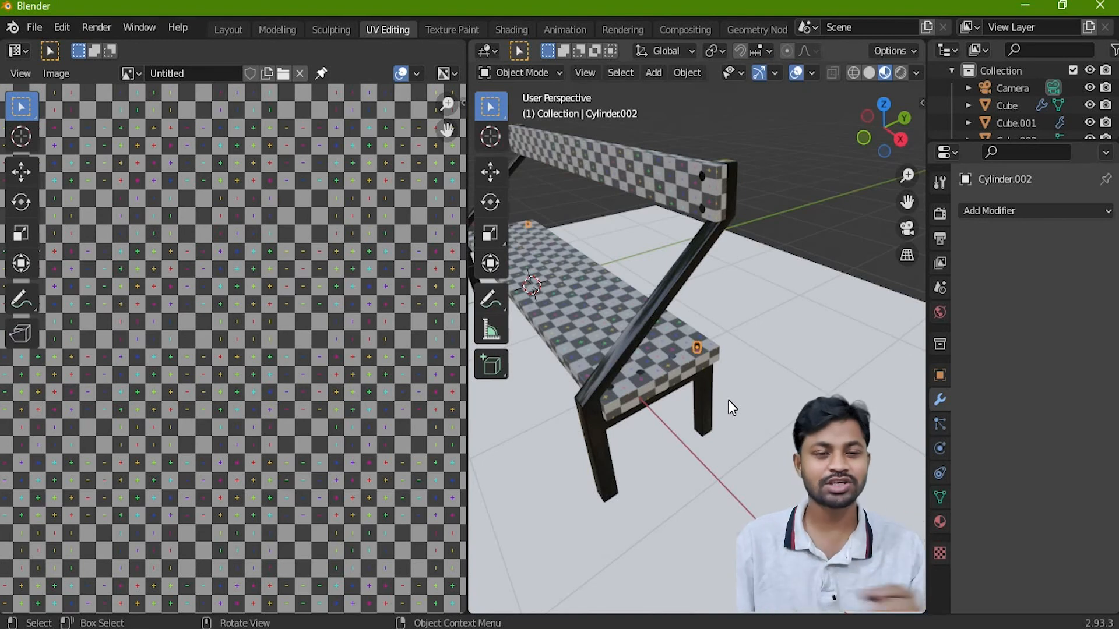
pyautogui.click(769, 321)
pyautogui.moveTo(648, 408); pyautogui.dragTo(693, 326, button='middle')
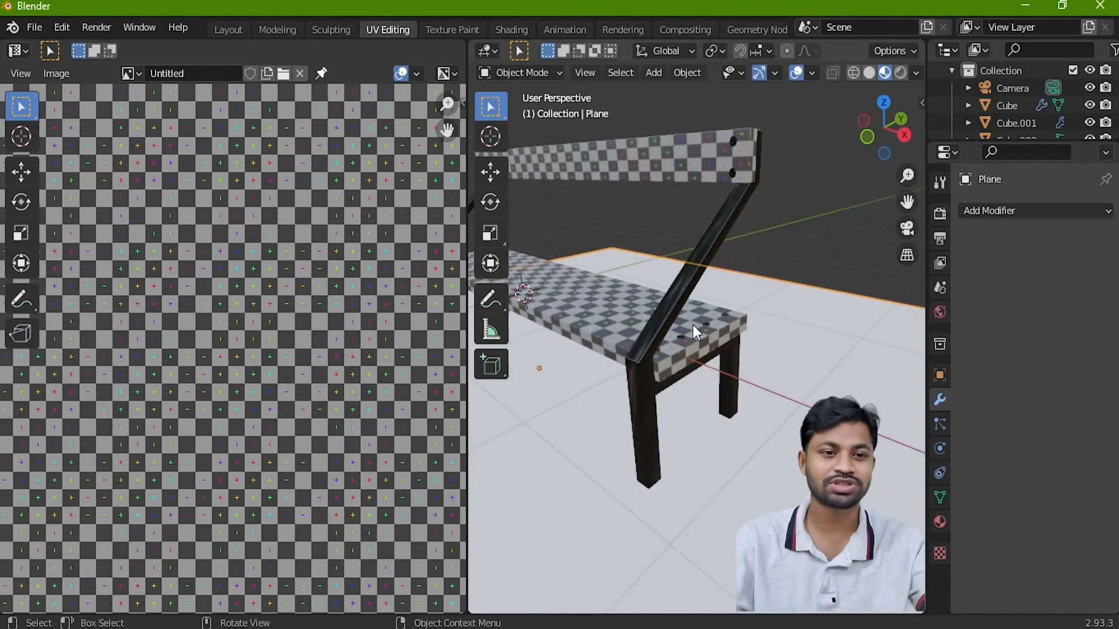
pyautogui.click(711, 230)
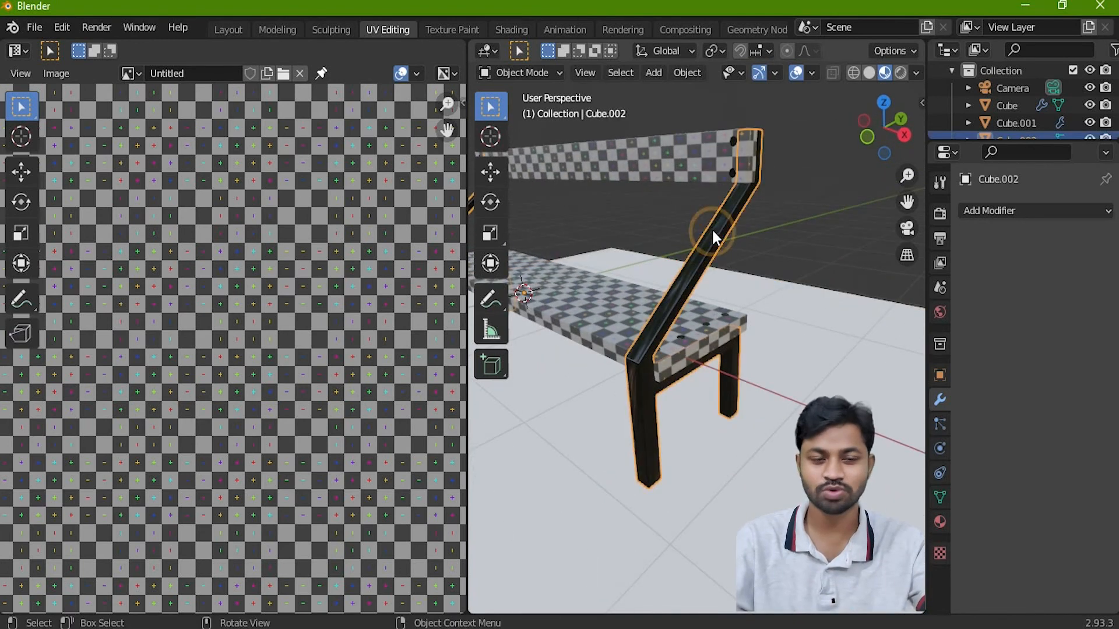
pyautogui.click(705, 338)
pyautogui.moveTo(702, 330); pyautogui.dragTo(736, 355, button='middle')
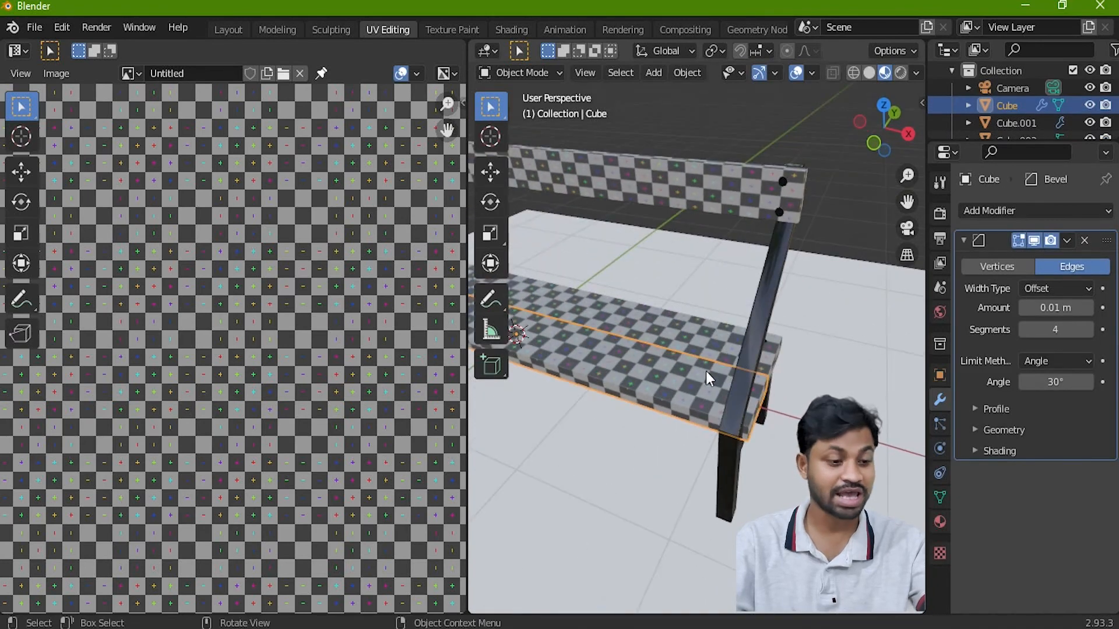
pyautogui.scroll(2, 688, 378)
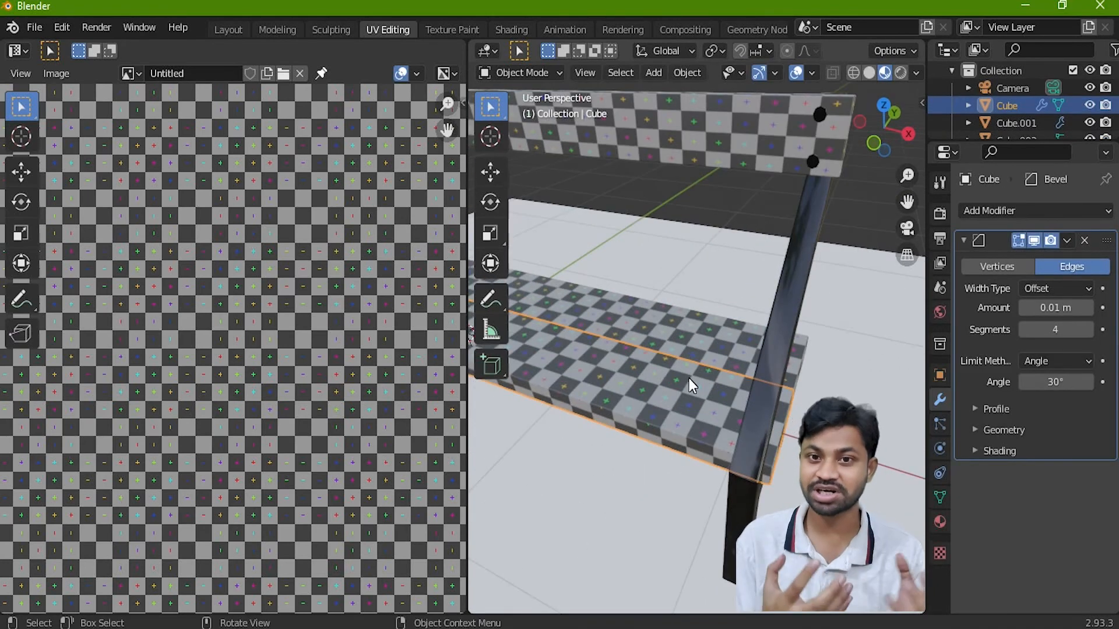